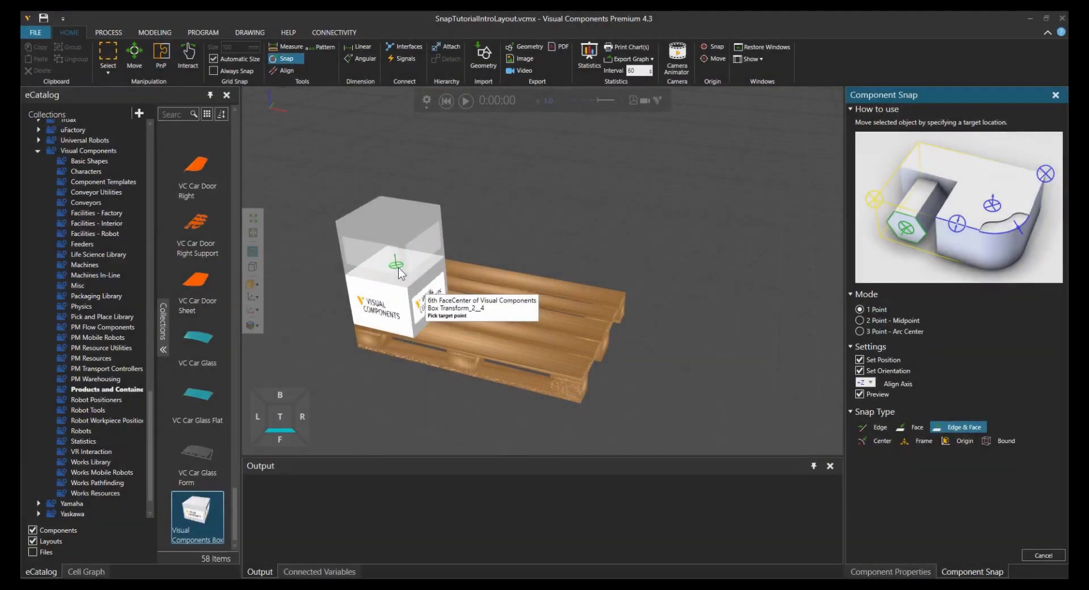
Snap the duplicate Visual Components box onto the top face centre of the box on the pallet
click(398, 267)
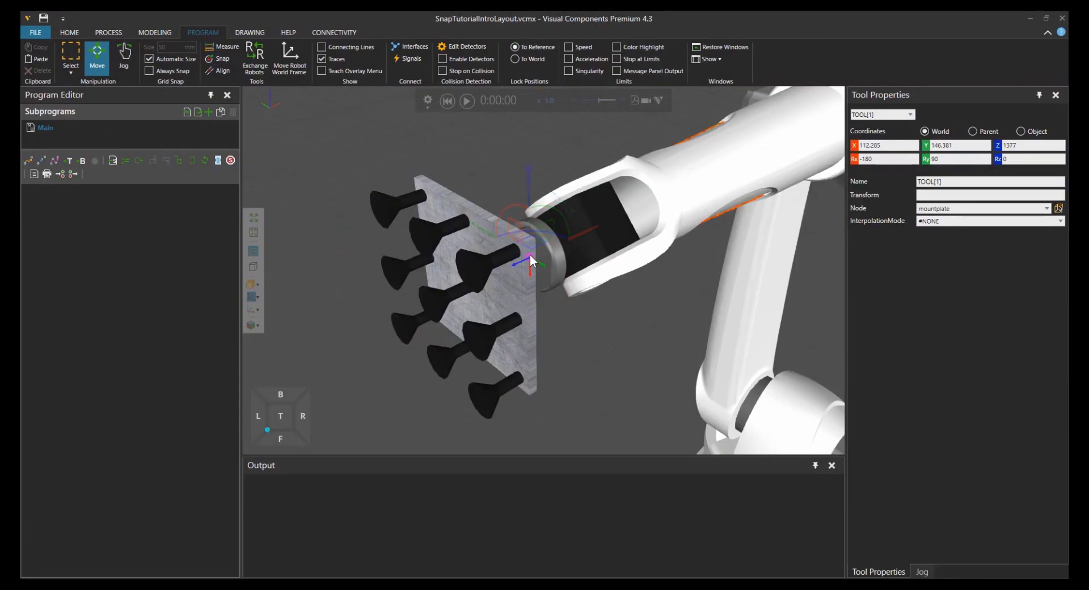
Reposition the robot's TOOL[1] frame on the suction gripper and snap the robot's TCP to the second box's top face centre
drag(530, 255, 428, 308)
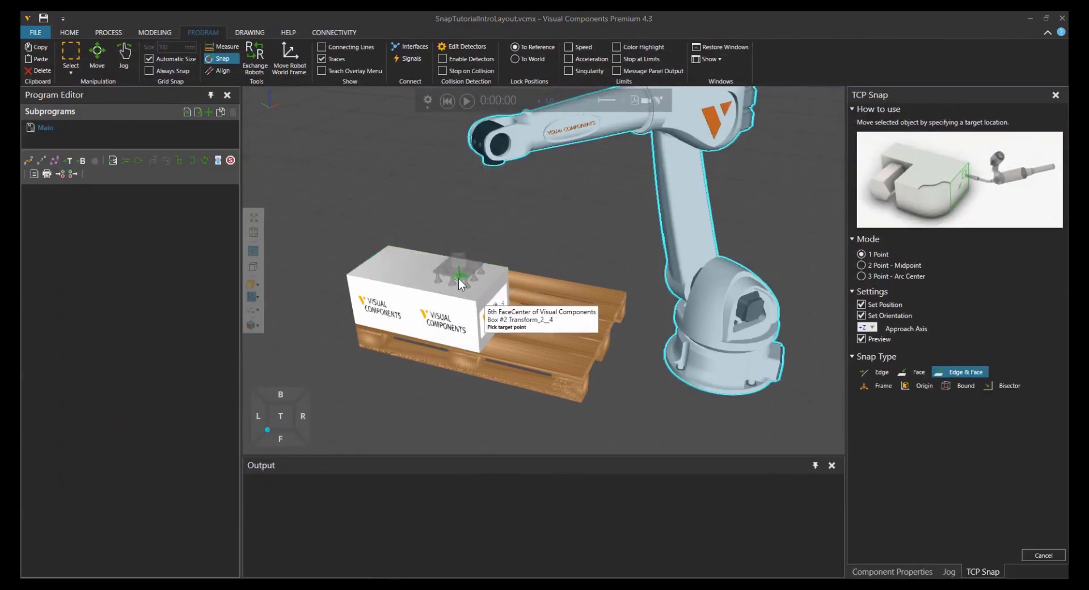
click(460, 280)
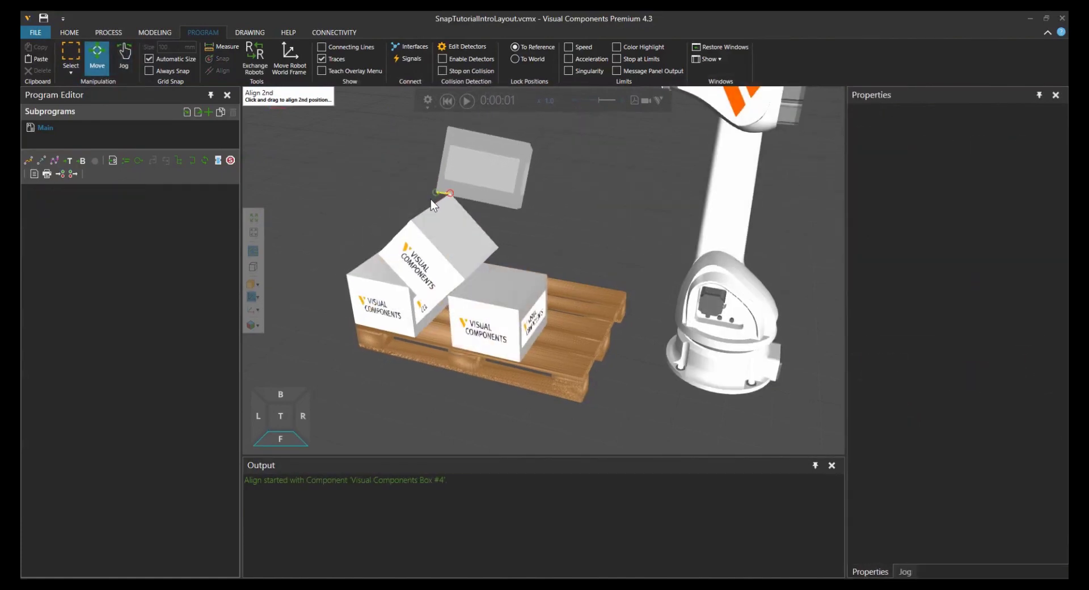
Align Visual Components Box #4 with the tilted box by matching their second and third positions
drag(431, 199, 412, 218)
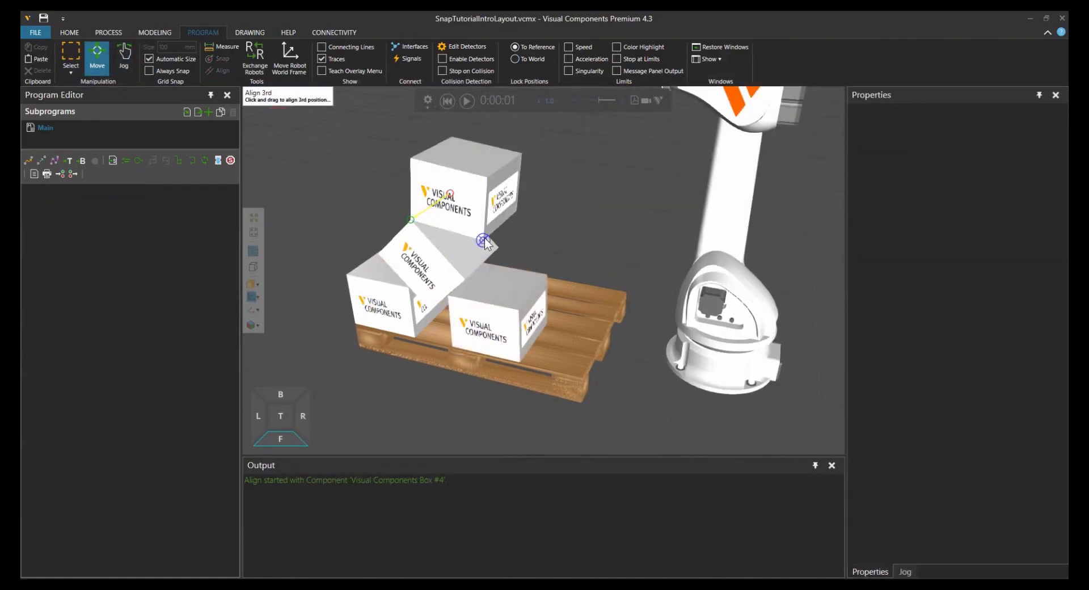
drag(484, 242, 471, 278)
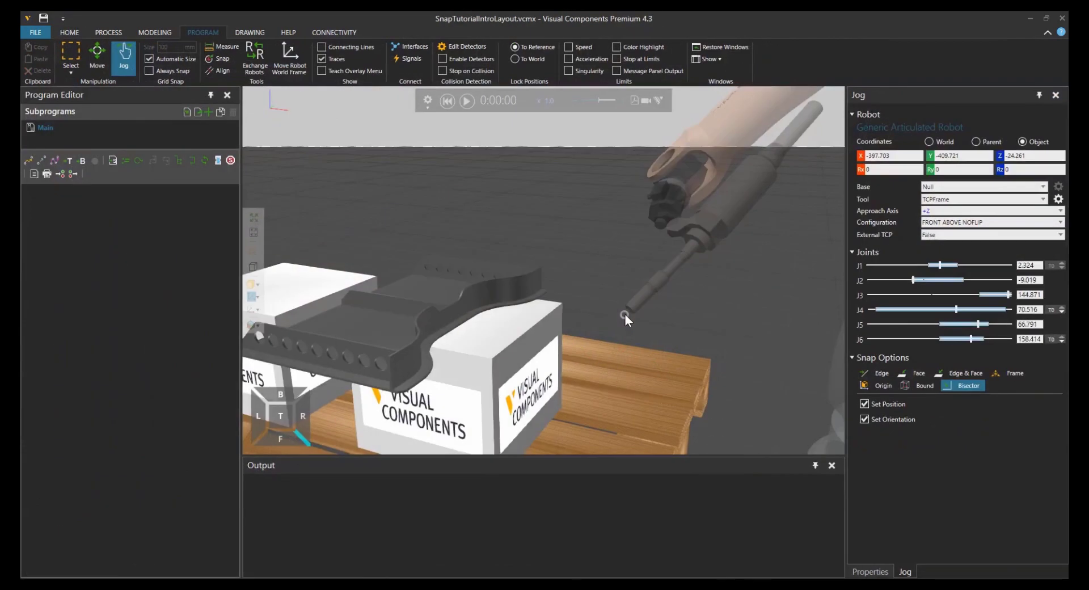
Jog the robot's TCPFrame tool to the edge of the dark part on the boxes using Bisector snapping
drag(624, 314, 451, 386)
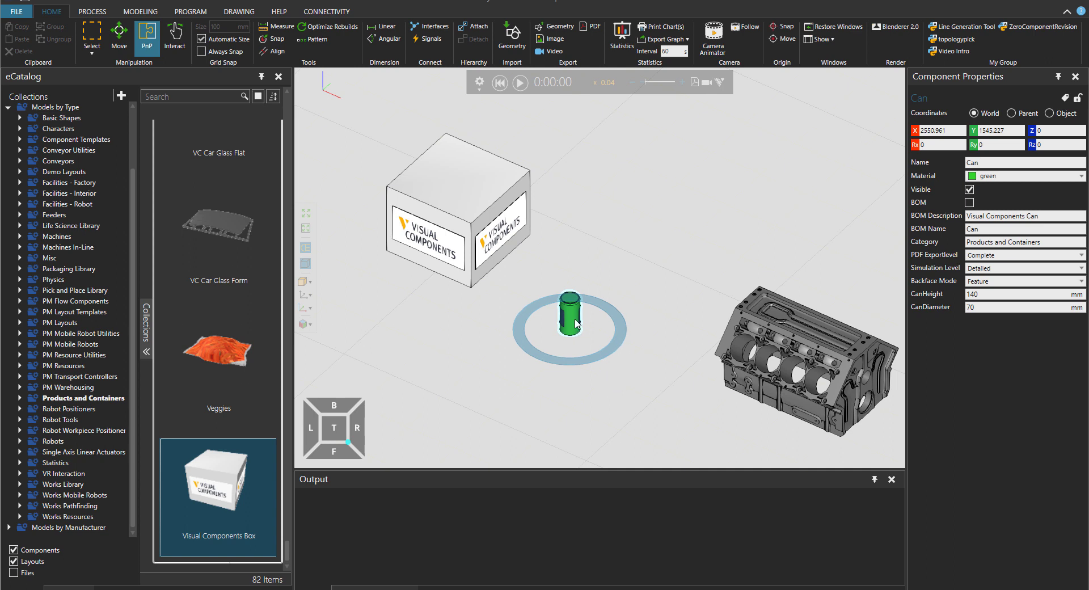
Shift the can slightly across the floor and inspect the properties of the box and the engine block
drag(574, 324, 585, 321)
click(486, 220)
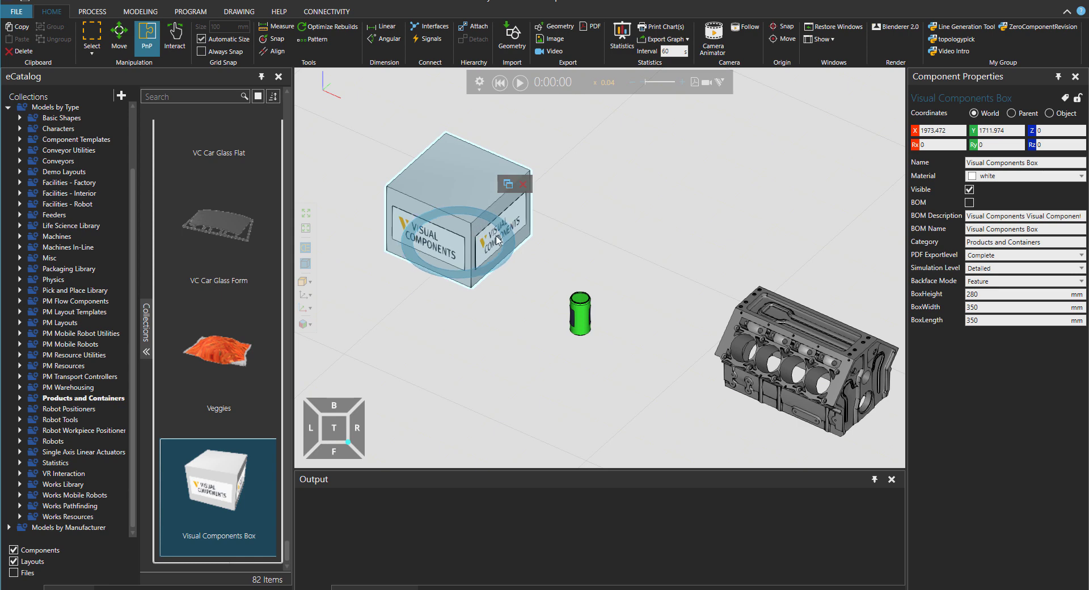
click(783, 339)
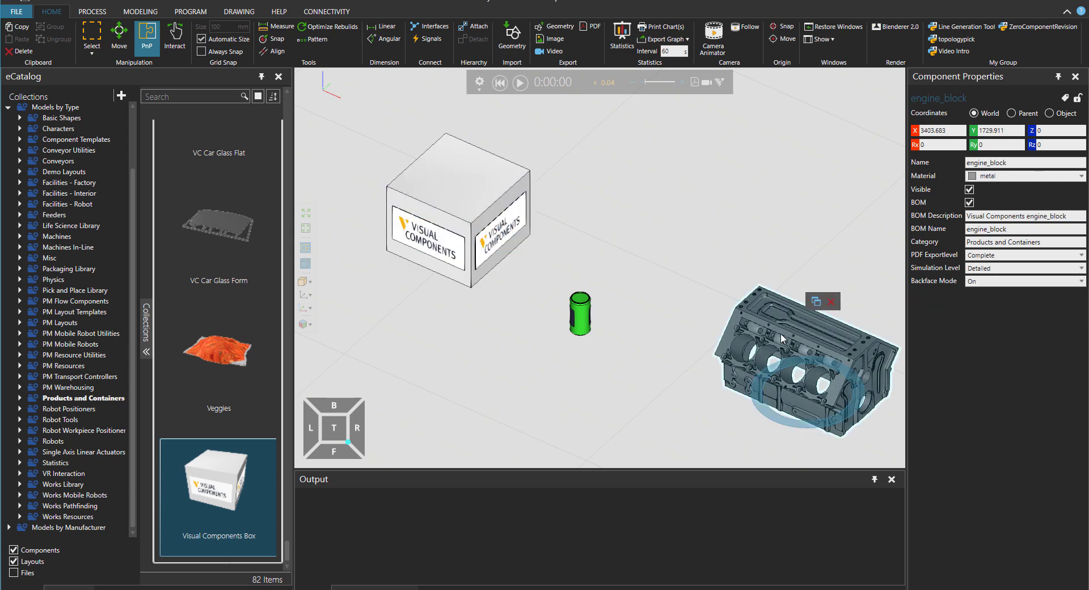
click(498, 223)
scroll(607, 256, up, 5)
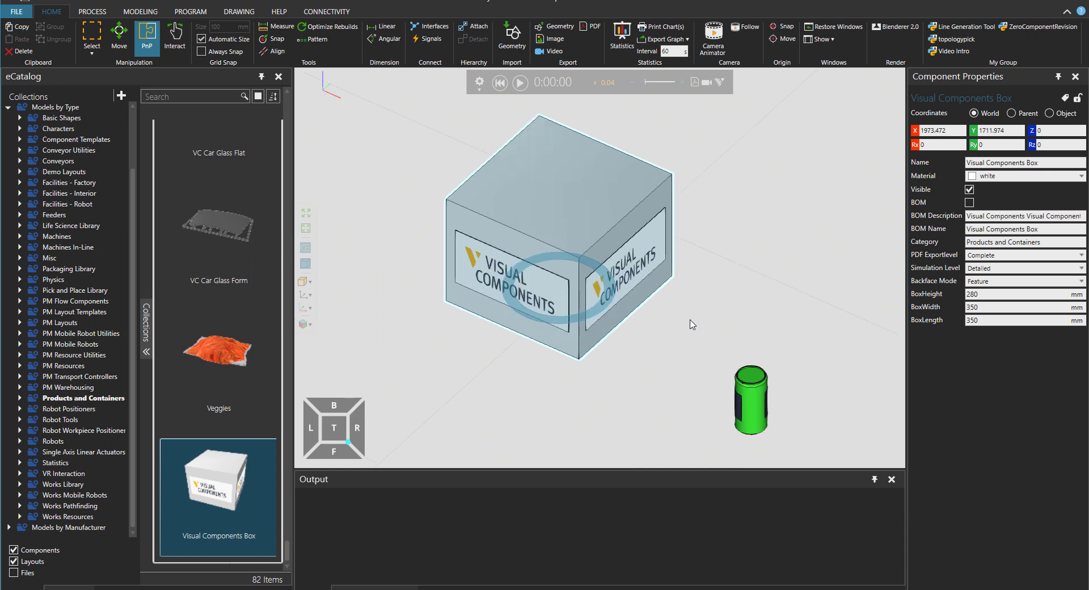
ctrl+right_drag(693, 324, 700, 297)
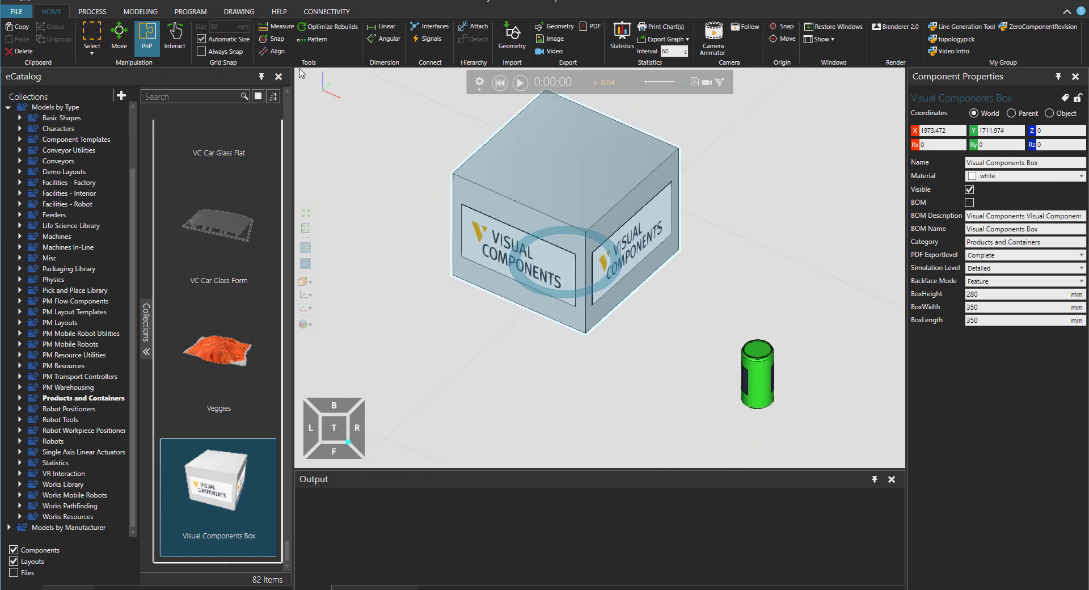
click(276, 39)
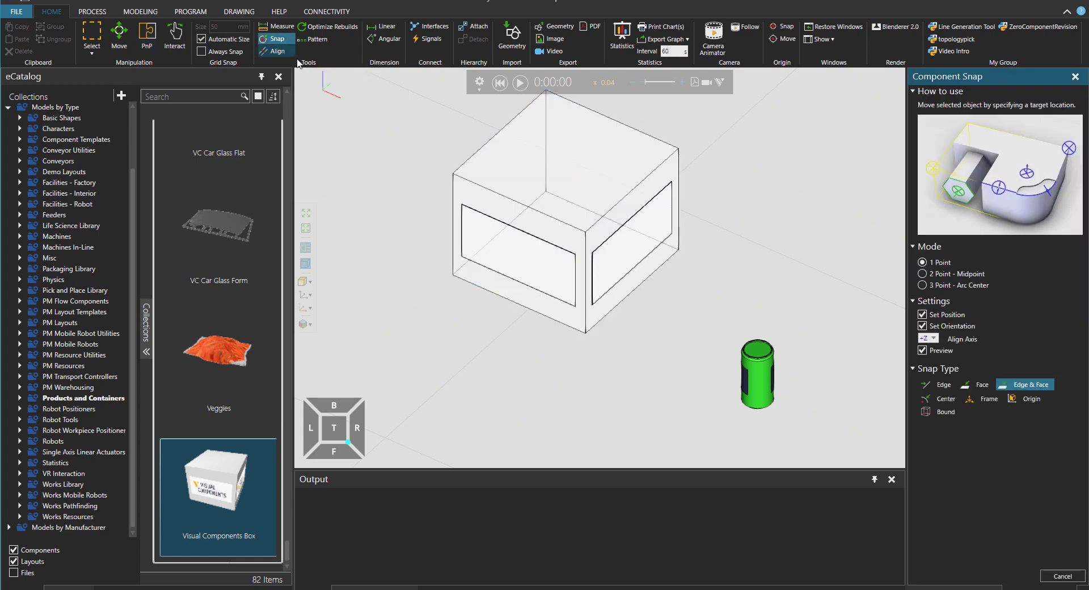
click(626, 239)
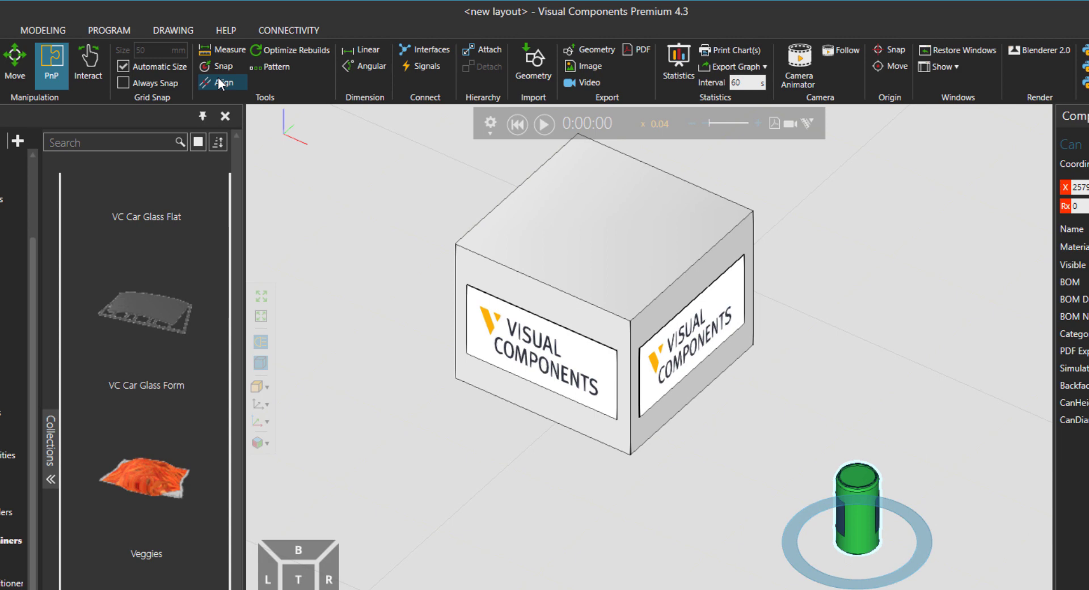
Start Snap on the can and compare the Edge & Face, Edge and Face snap types against the box
click(220, 67)
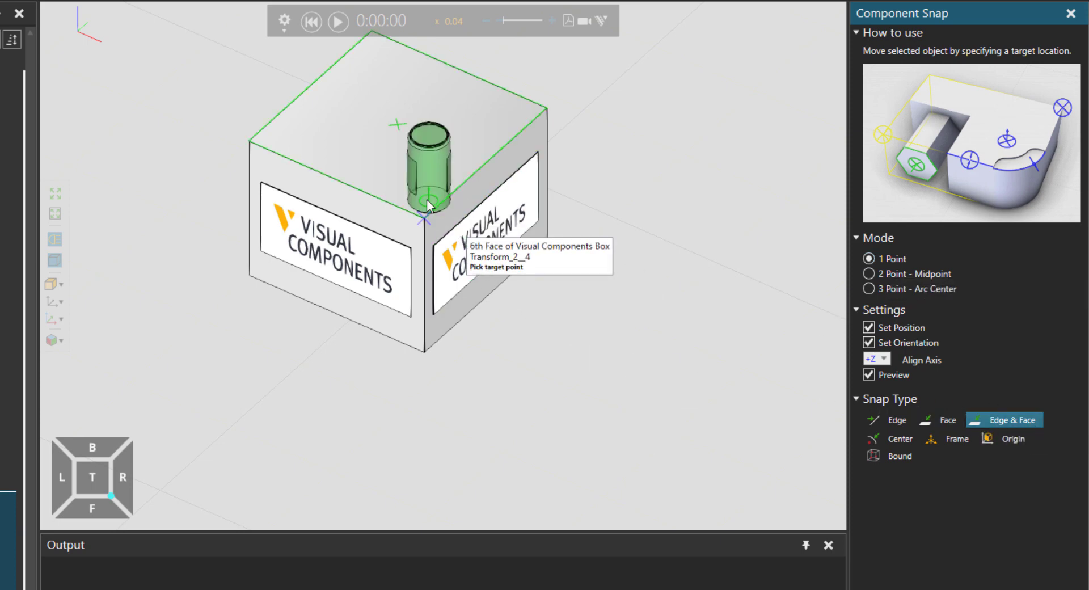
scroll(419, 202, up, 3)
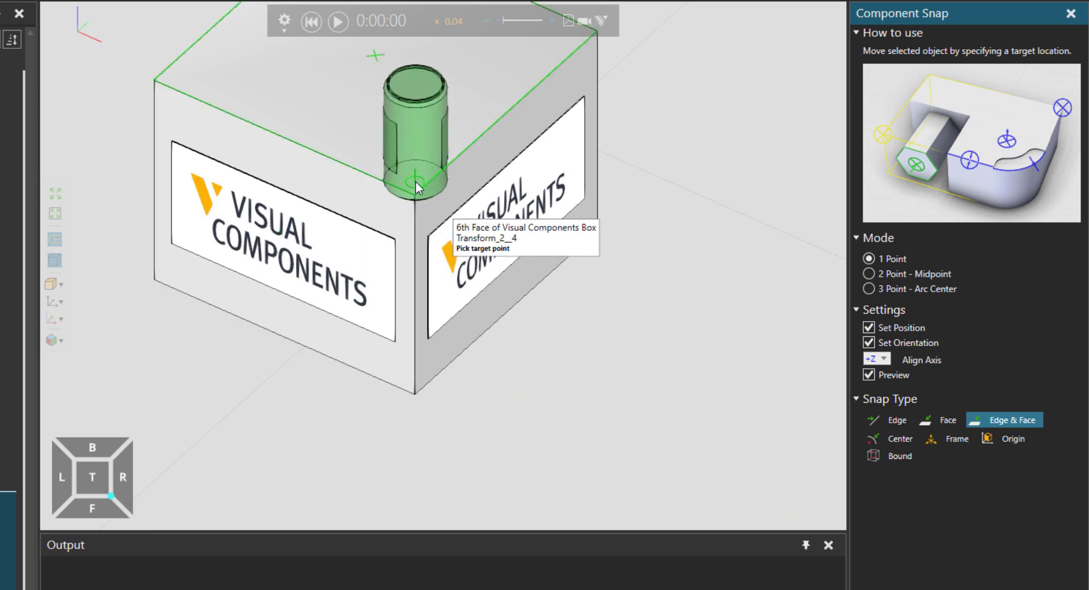
click(877, 420)
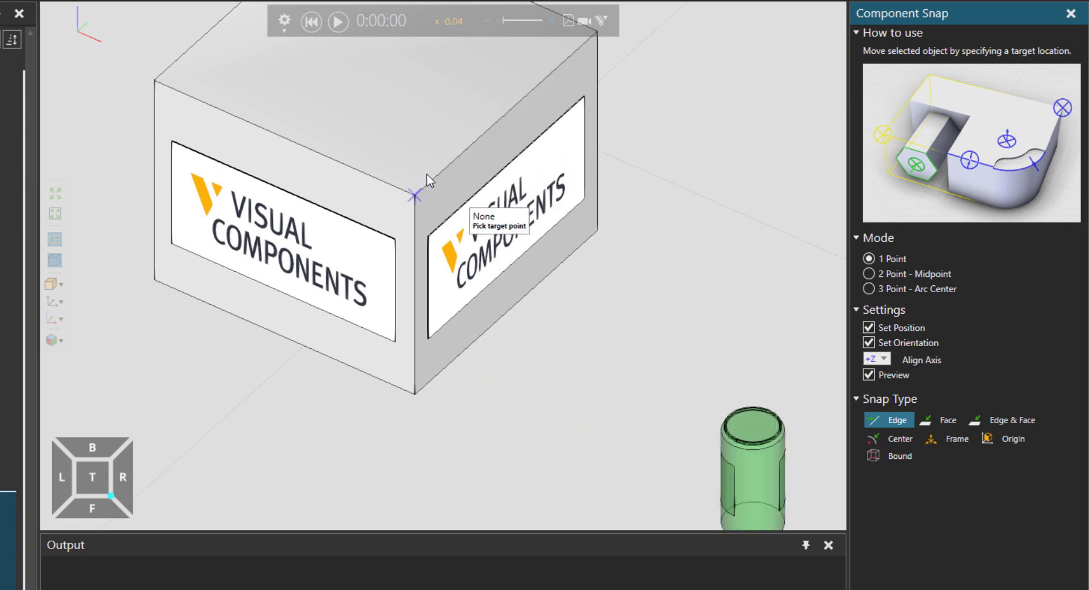
click(939, 419)
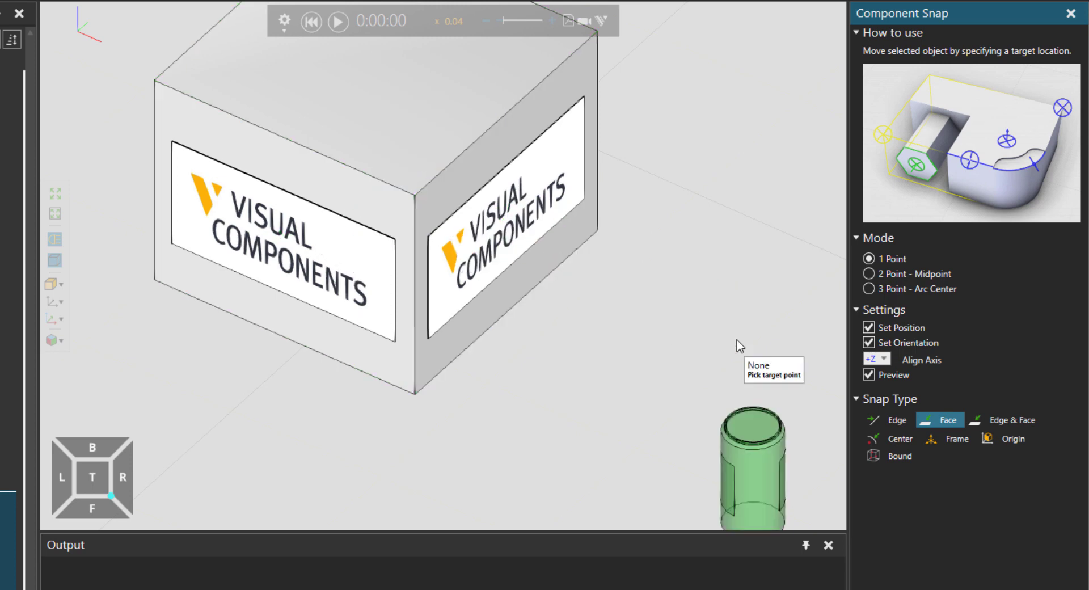
click(1007, 421)
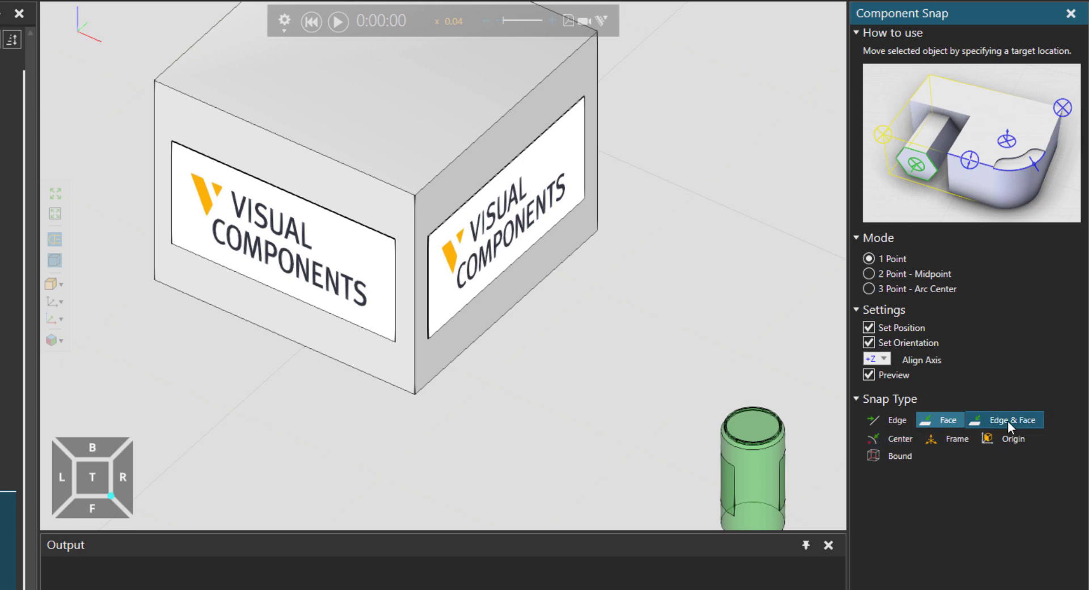
Set the snap type to Center and preview the can at the face centre of the box's side label
click(893, 441)
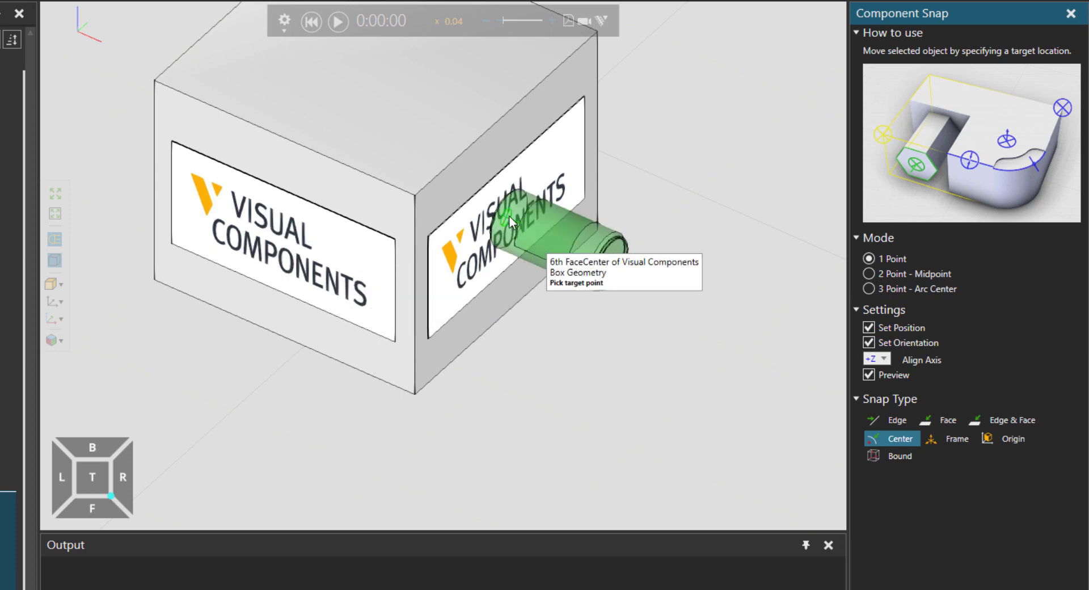
scroll(384, 130, down, 2)
scroll(382, 129, down, 2)
scroll(398, 148, up, 2)
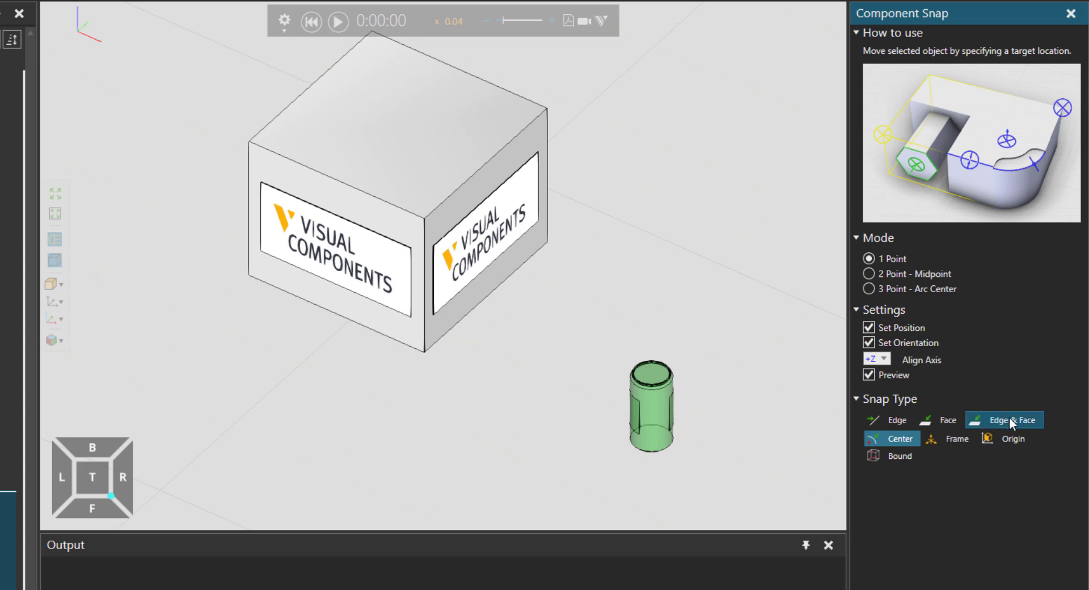
Restore the Edge & Face snap type and try the Frame snap type on the box
click(993, 422)
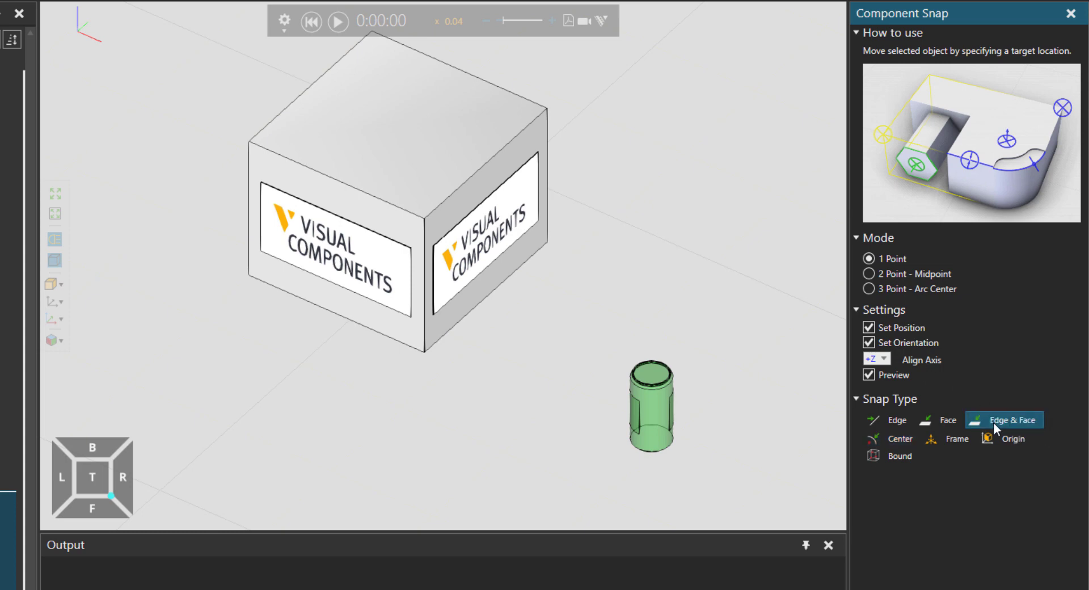
key(shift)
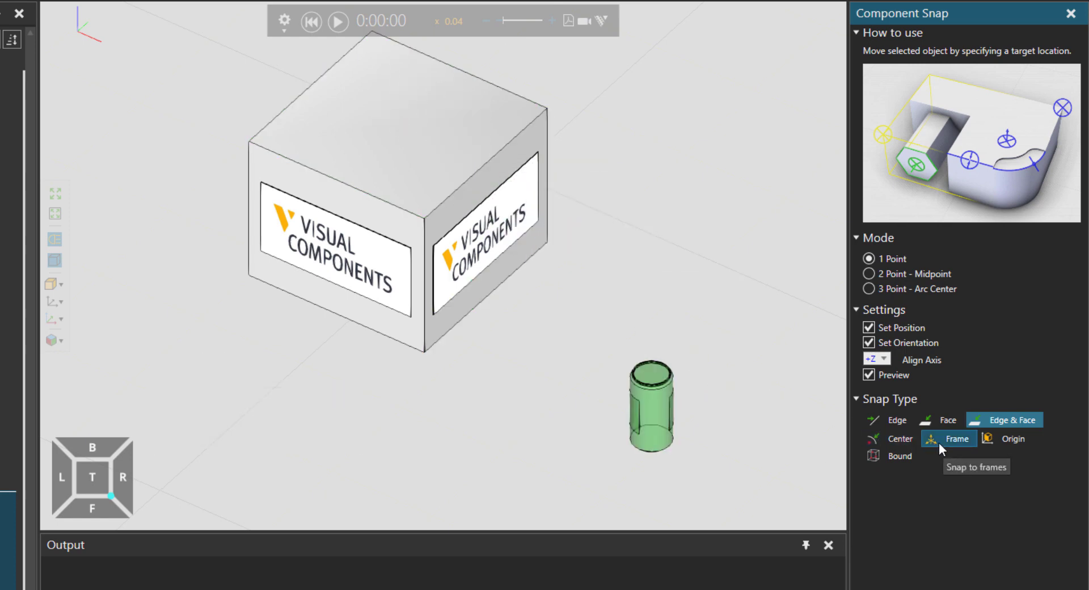
click(955, 443)
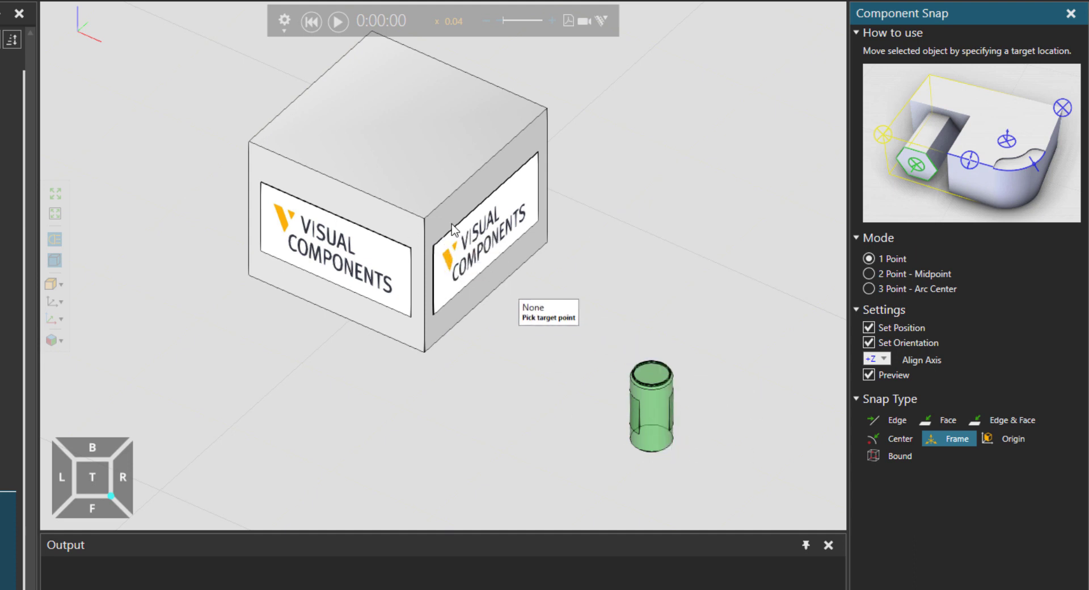
Snap the can to the component origin of the Visual Components box using the Origin snap type
click(990, 438)
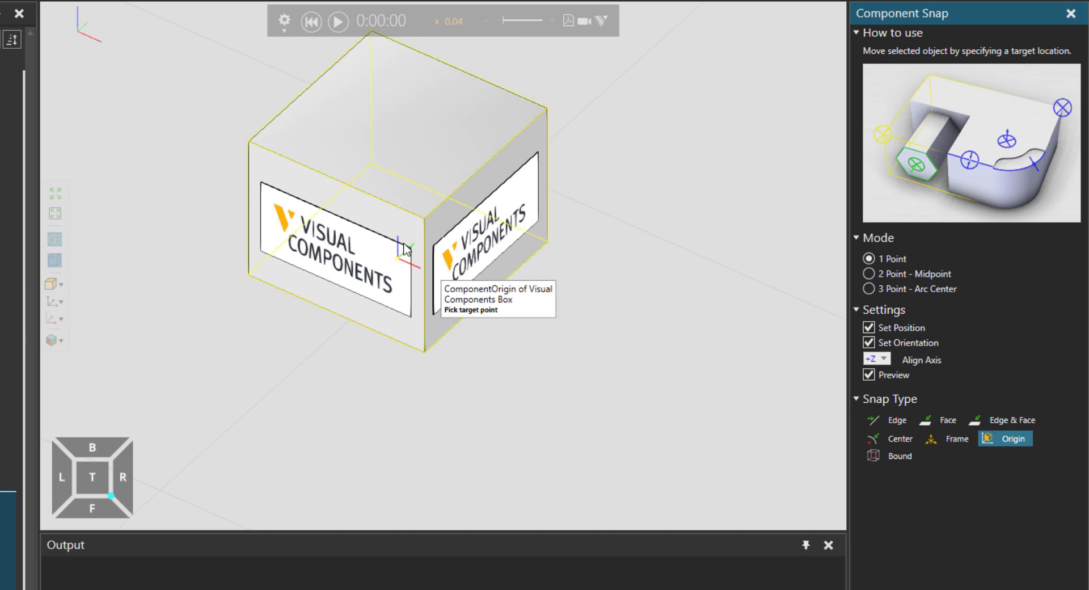
right_drag(420, 244, 400, 178)
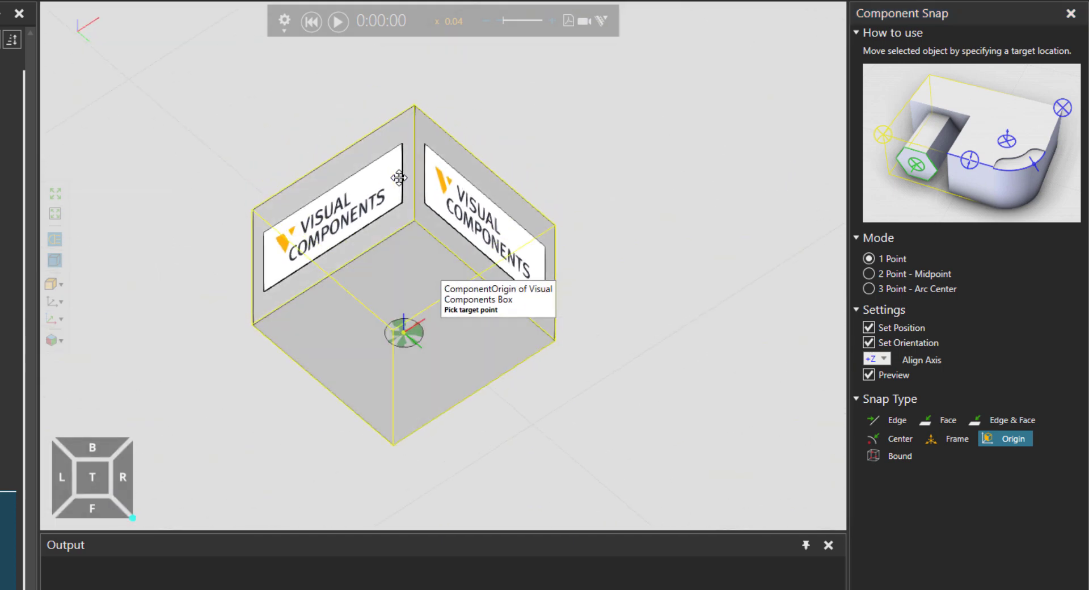
click(413, 275)
right_drag(413, 274, 479, 333)
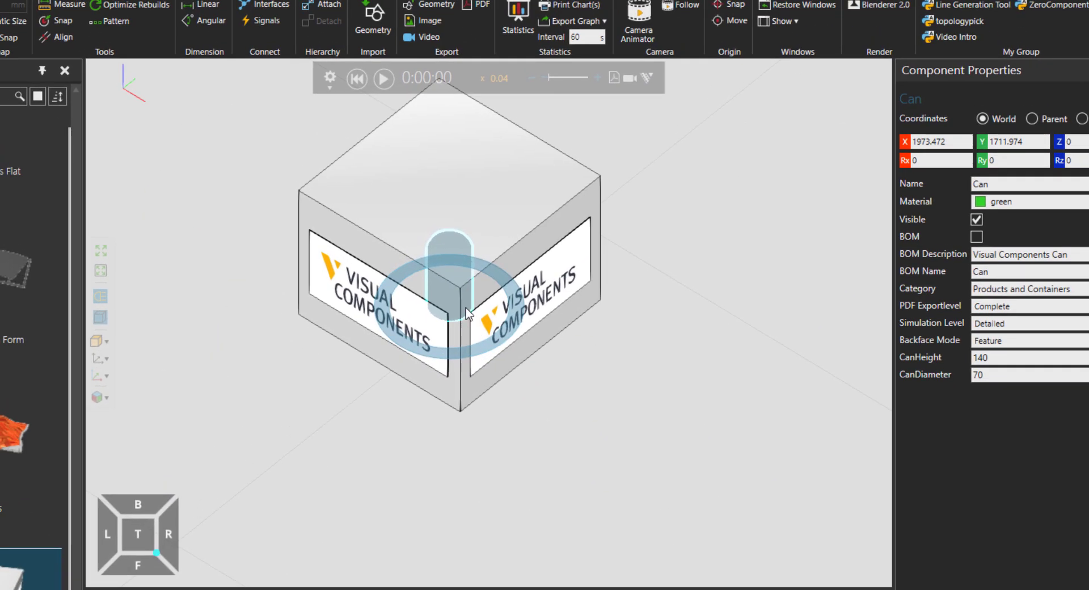
Move the can out of the box onto the floor beside it, at about X 2420, Y 1747
drag(466, 314, 678, 414)
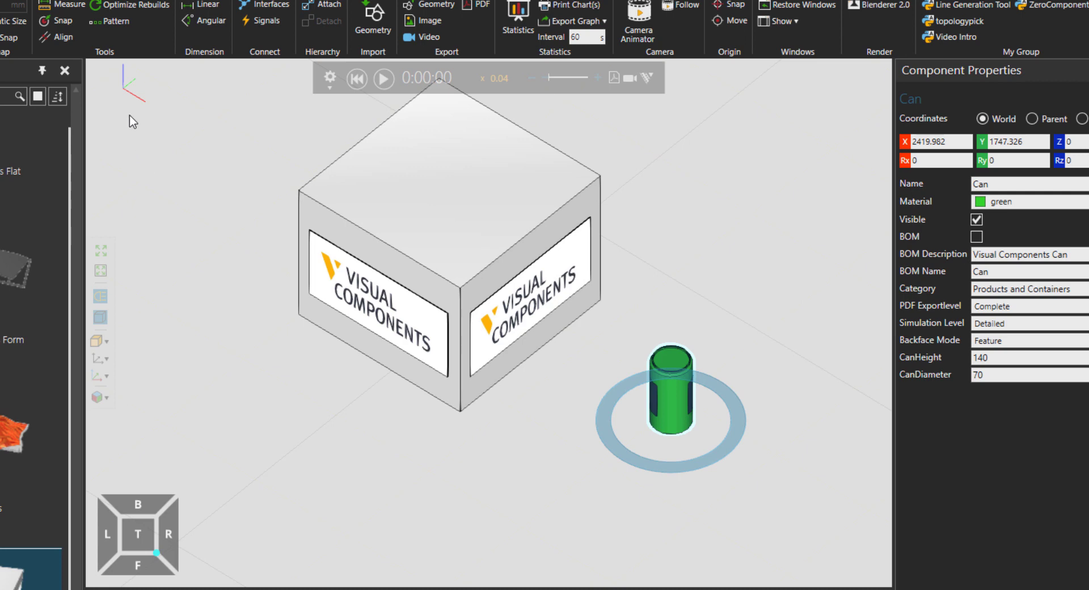
Start Snap on the can with Set Orientation off and preview Edge & Face positions around the box's front corner
click(67, 24)
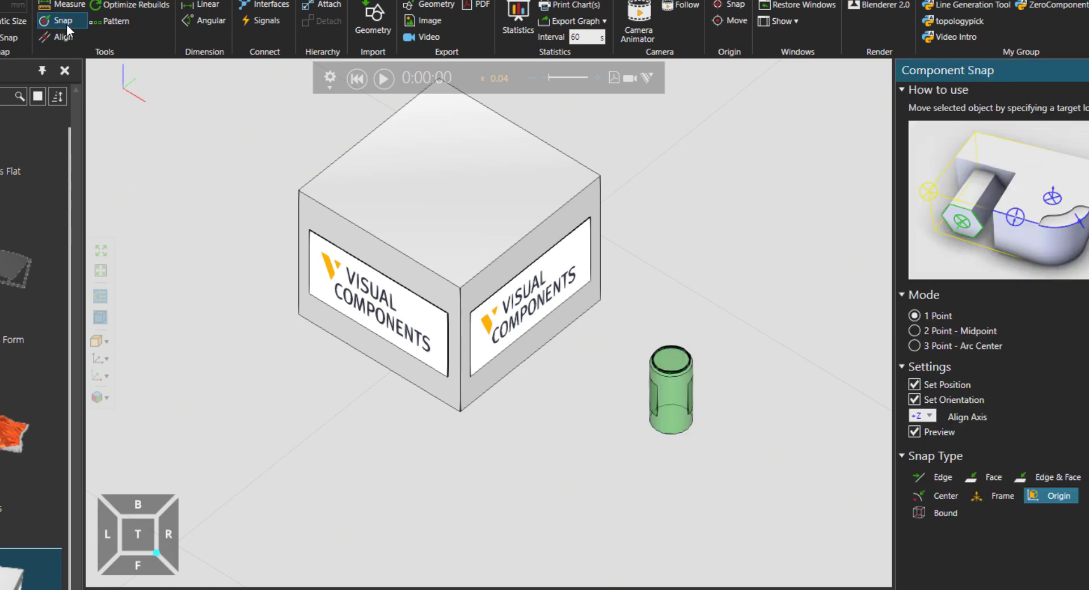
click(952, 400)
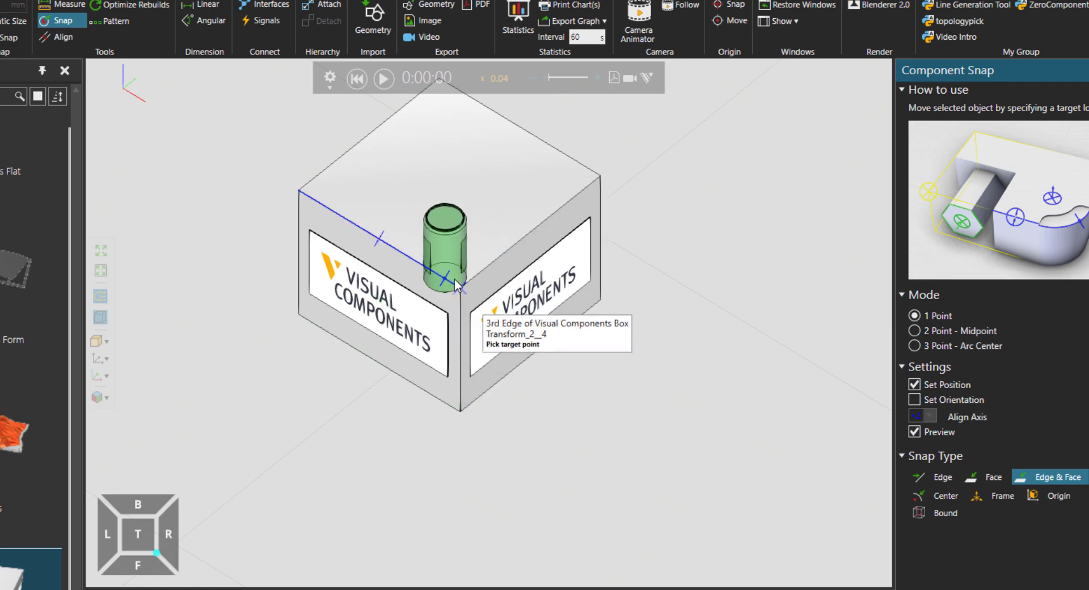
scroll(460, 288, up, 3)
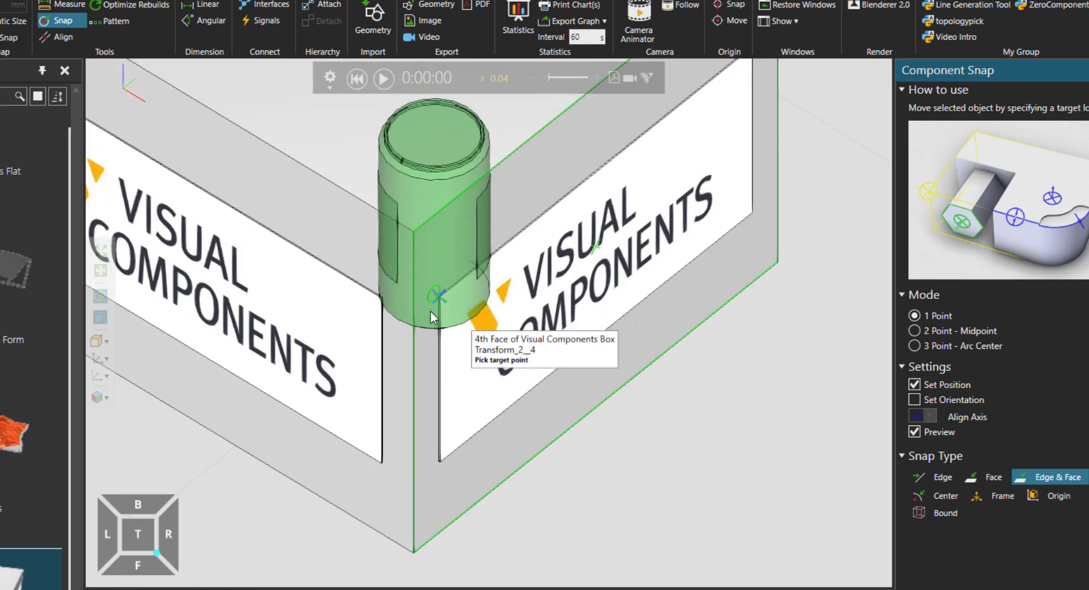
scroll(414, 394, down, 3)
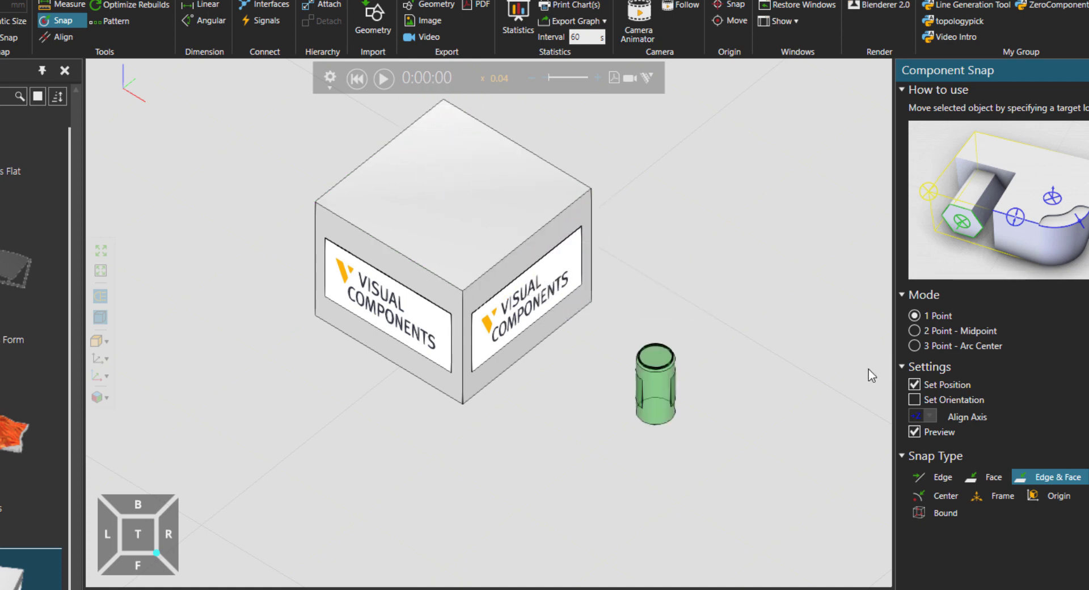
Preview snapping only the can's orientation to the box, and re-enable Set Position alongside Set Orientation
click(915, 385)
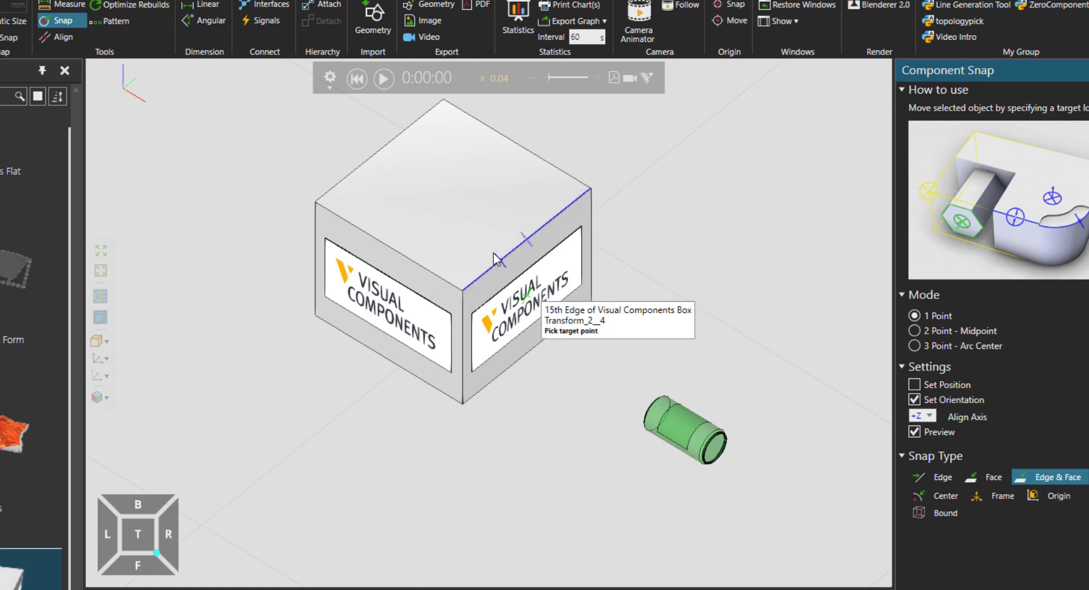
click(914, 385)
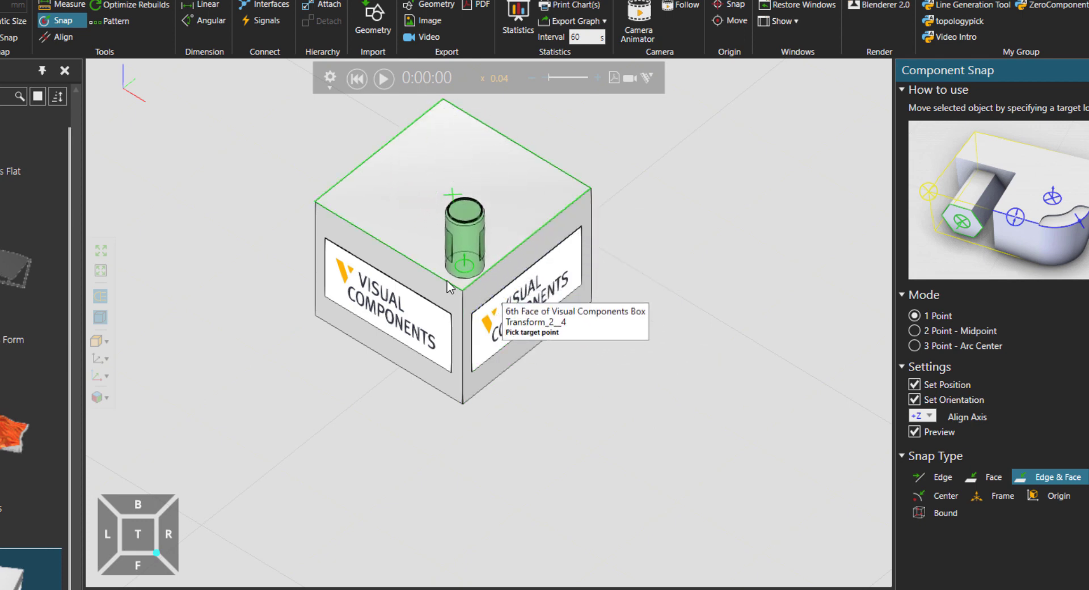
Preview the Bound snap type on the box, restore Edge & Face, and cancel the can's snap
click(924, 509)
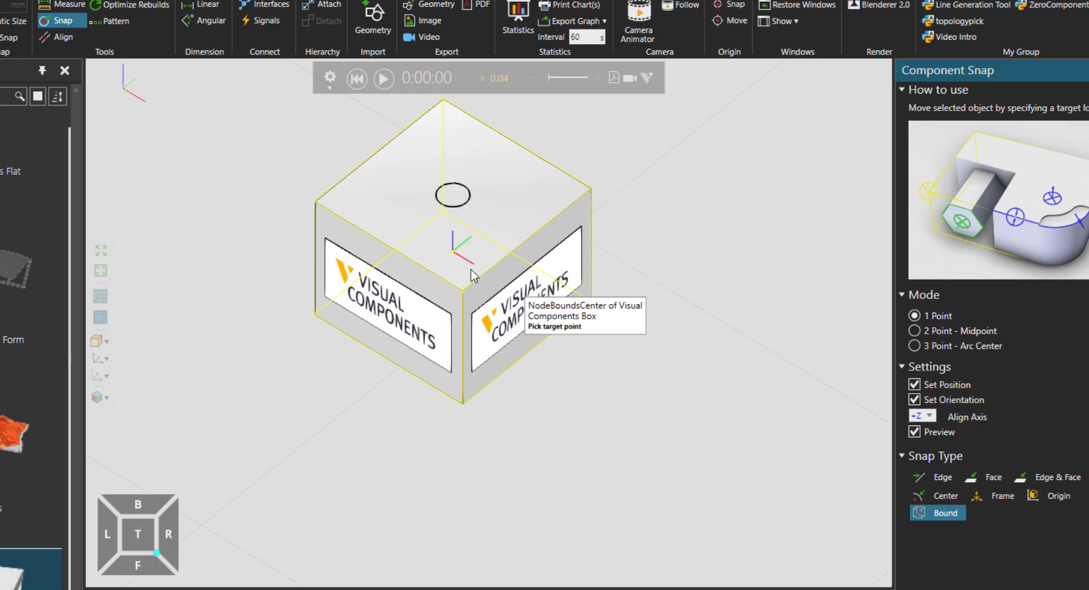
click(1037, 477)
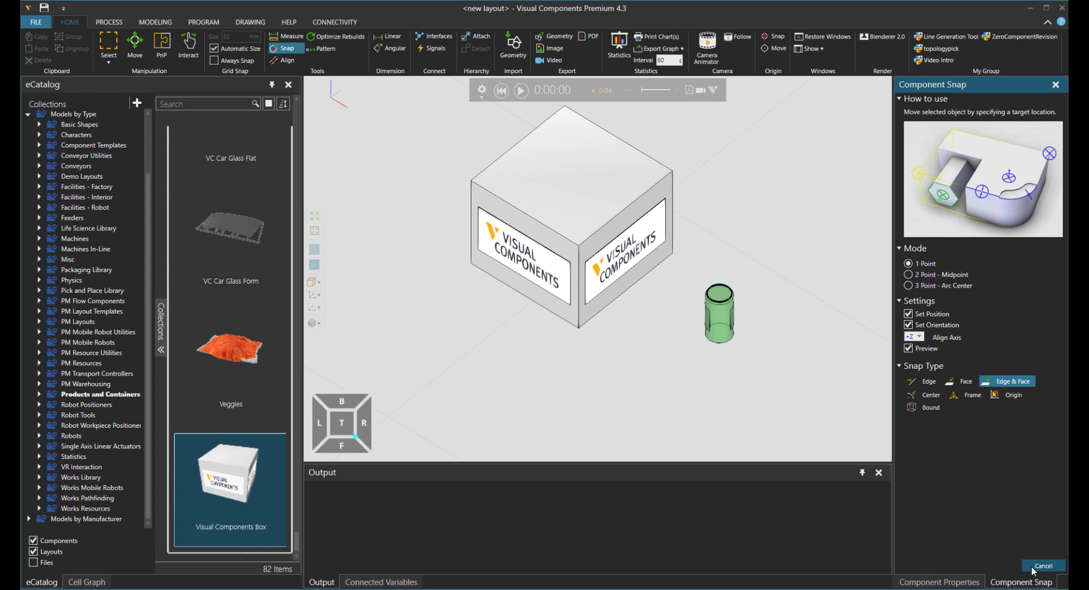
click(1033, 567)
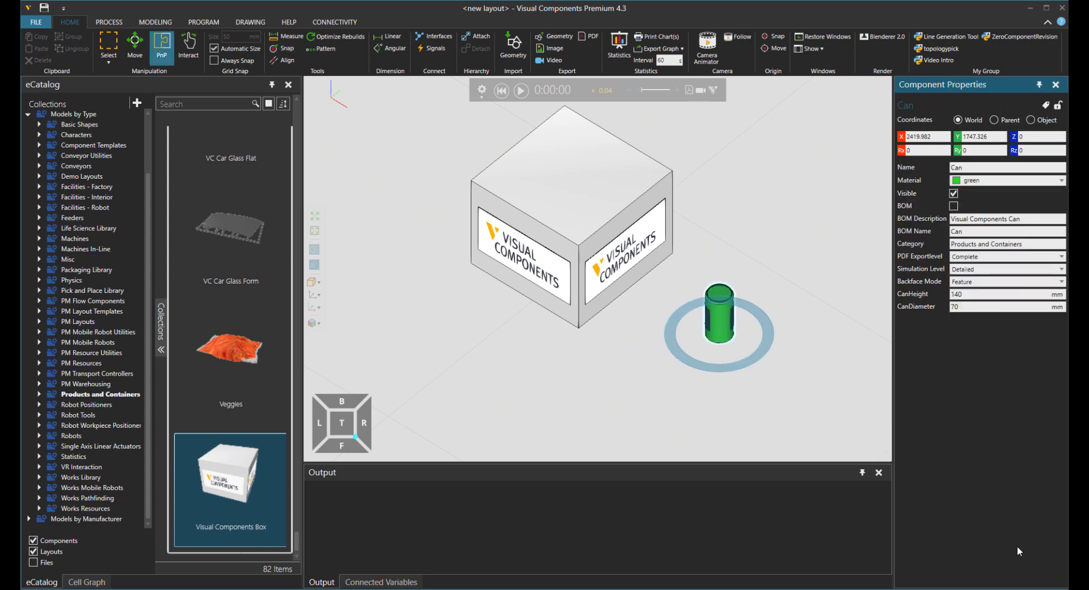
Move the can by its origin onto the box's top face and from there onto its side face, at about X 2147, Y 1552, Z 257
click(135, 48)
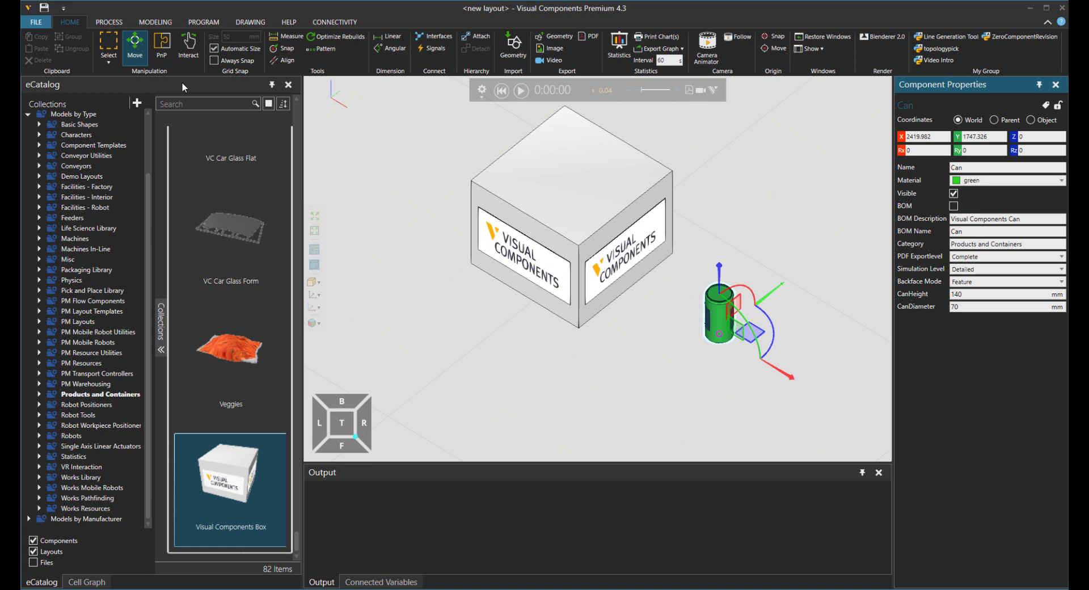
drag(718, 339, 704, 321)
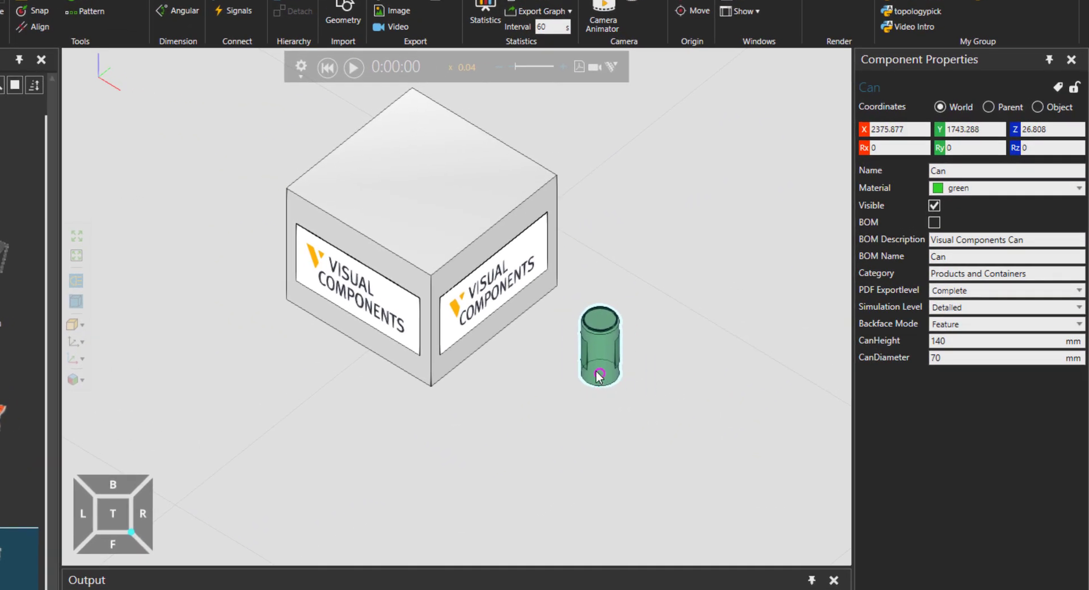
drag(600, 374, 448, 190)
shift+drag(411, 227, 461, 209)
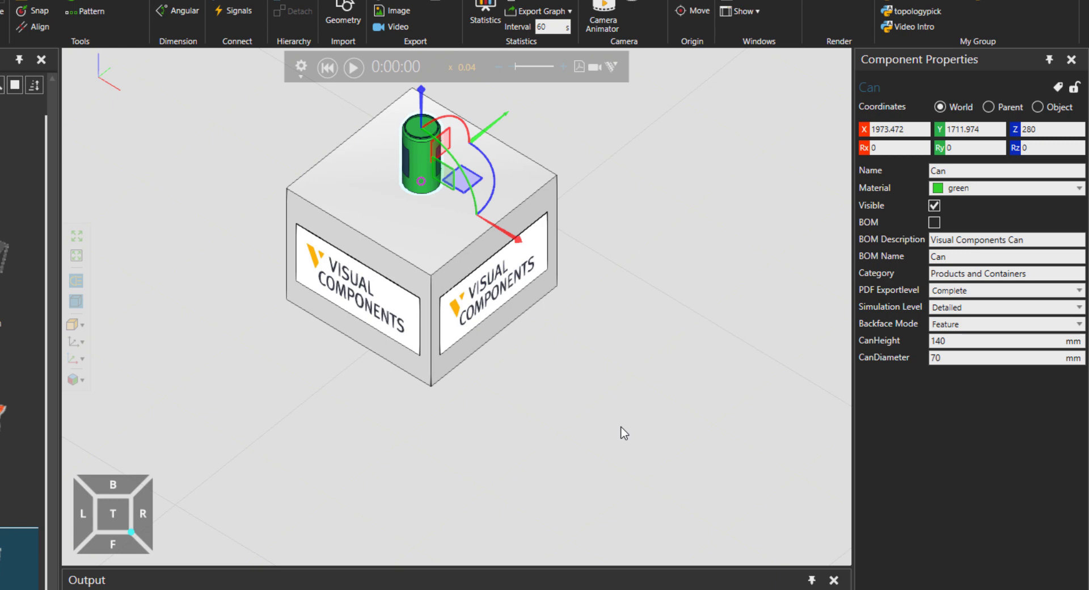
drag(423, 186, 430, 139)
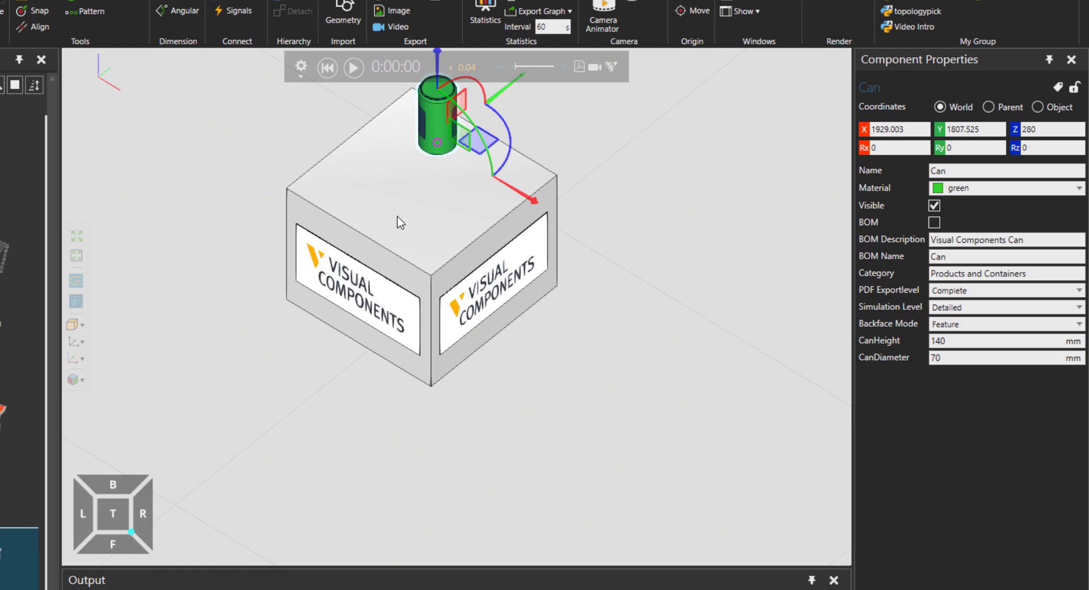
drag(434, 154, 434, 283)
Move the can from the box onto the engine block's top face, at about X 3211, Y 1746, Z 282
scroll(538, 382, down, 3)
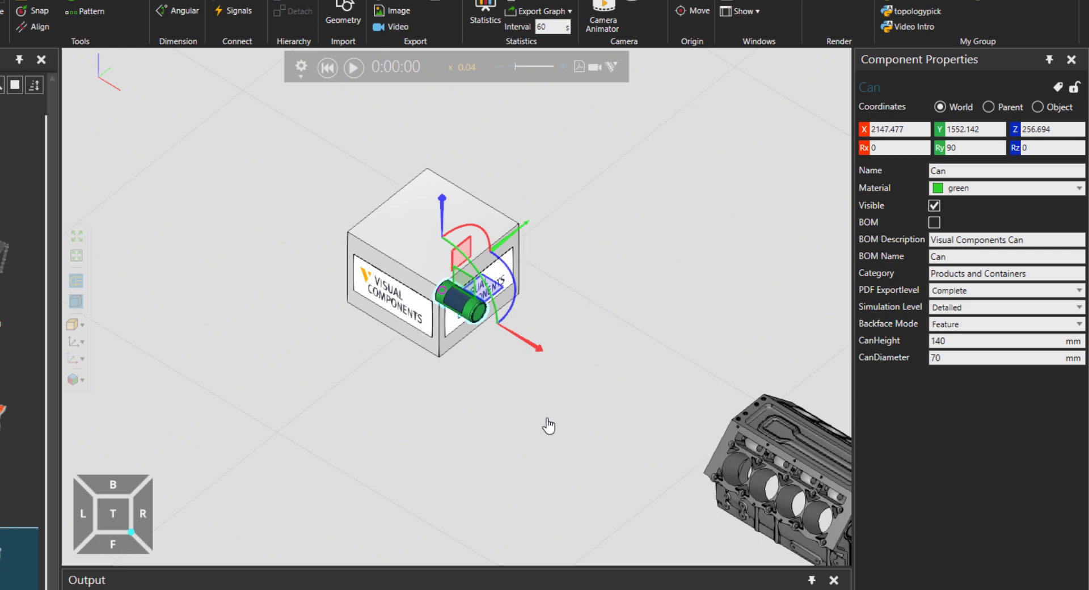
ctrl+right_drag(549, 425, 404, 333)
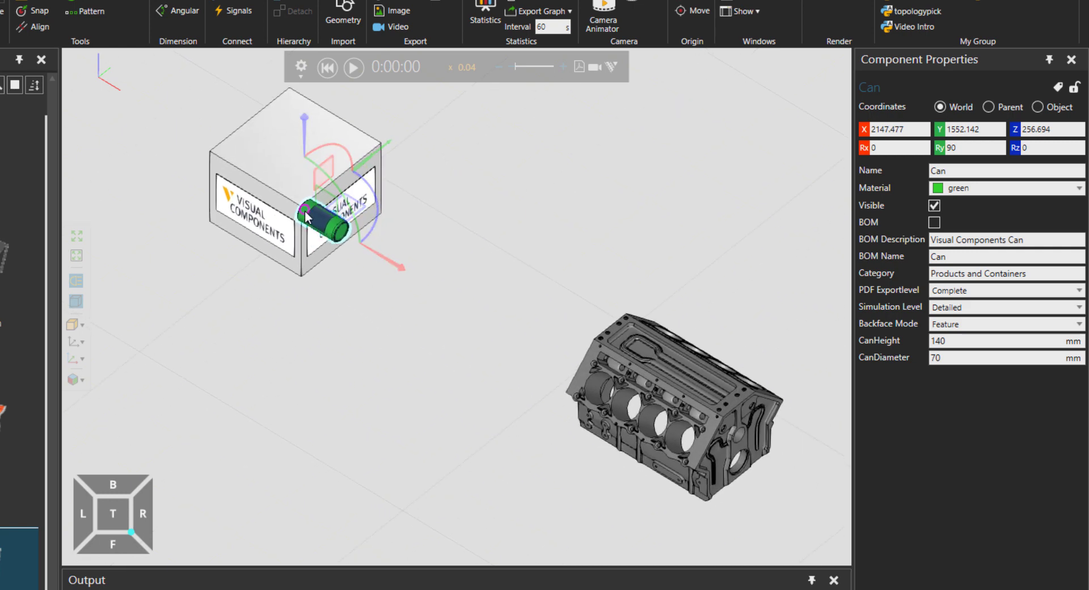
drag(308, 223, 626, 340)
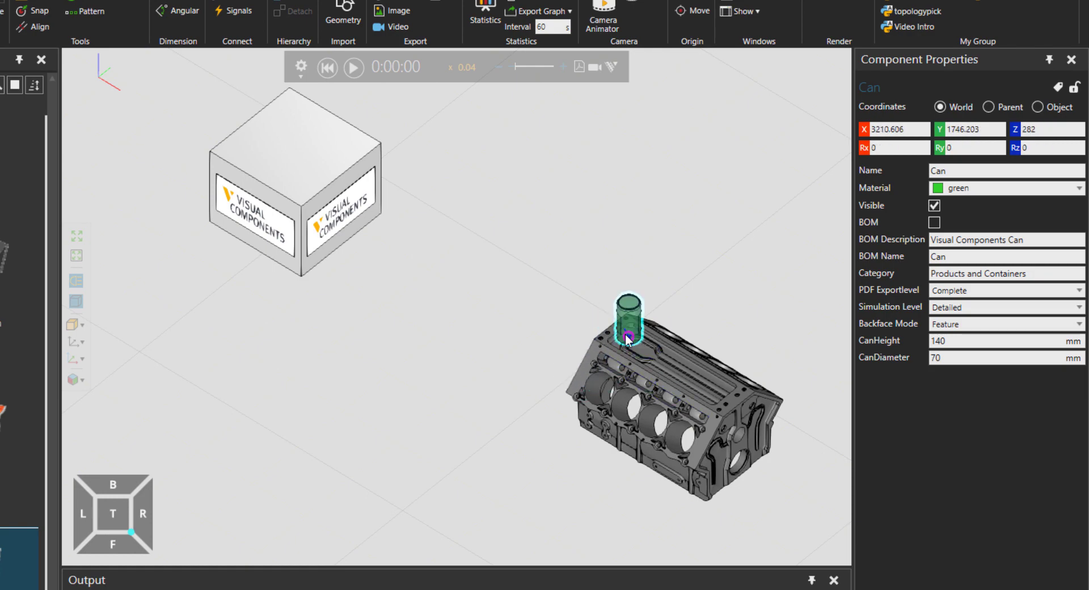
Move the can off the engine block to a spot beside its end face, at about X 2951, Y 1721, Z 68
scroll(627, 340, up, 5)
mouse_move(632, 362)
ctrl+right_down()
mouse_move(421, 282)
mouse_move(463, 235)
mouse_move(438, 224)
ctrl+right_up()
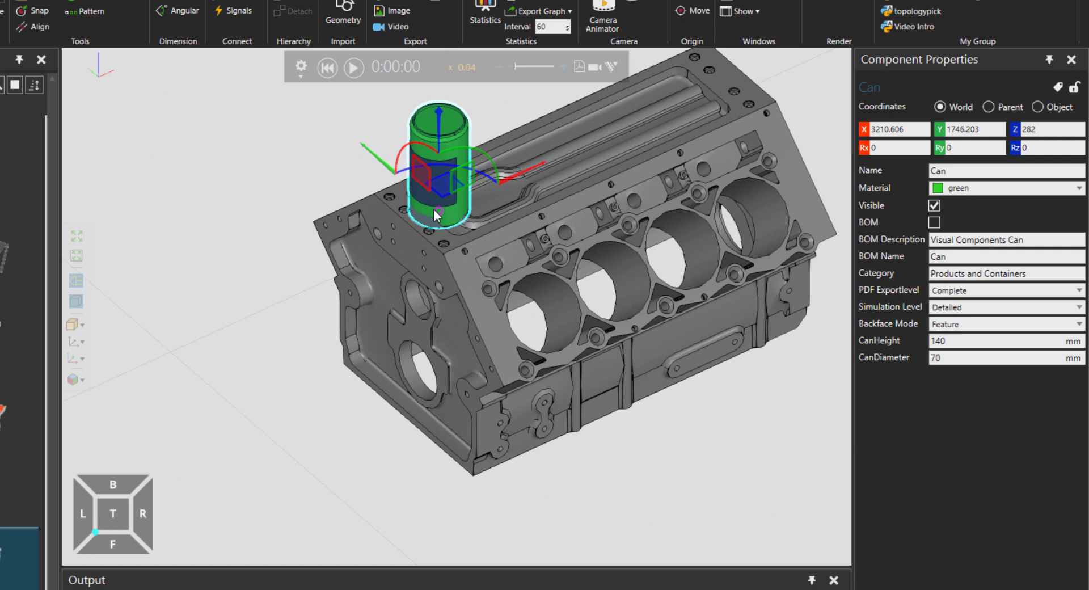
drag(437, 214, 276, 442)
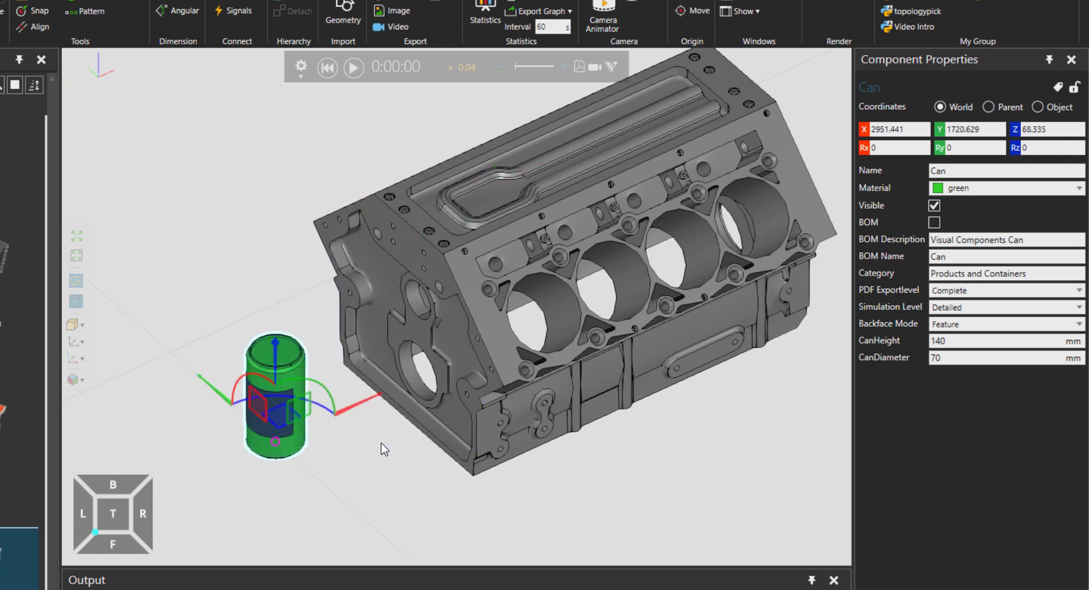
right_drag(384, 447, 400, 467)
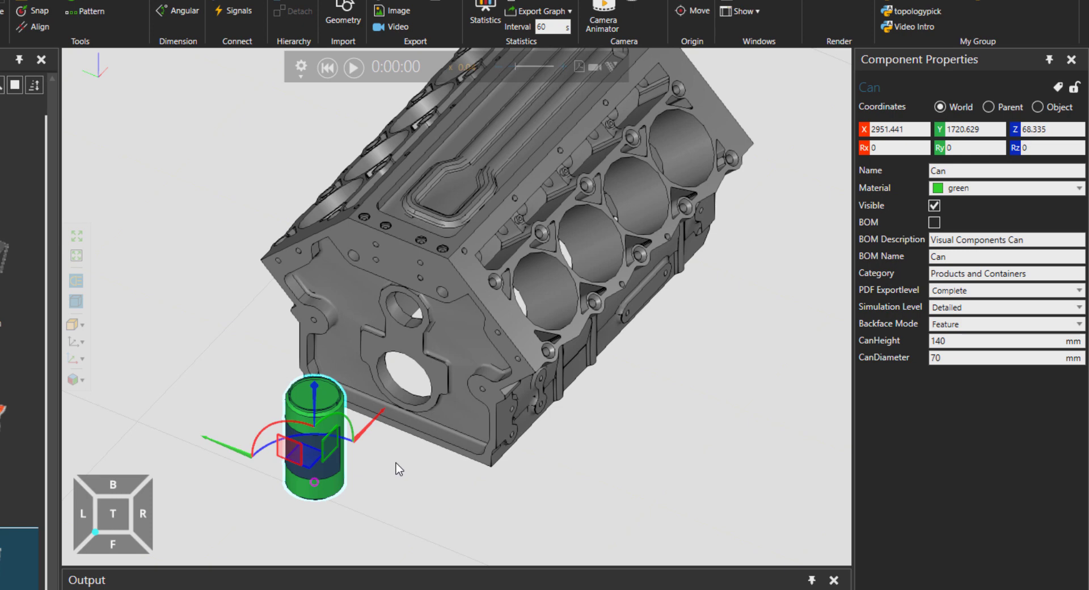
right_drag(367, 499, 395, 443)
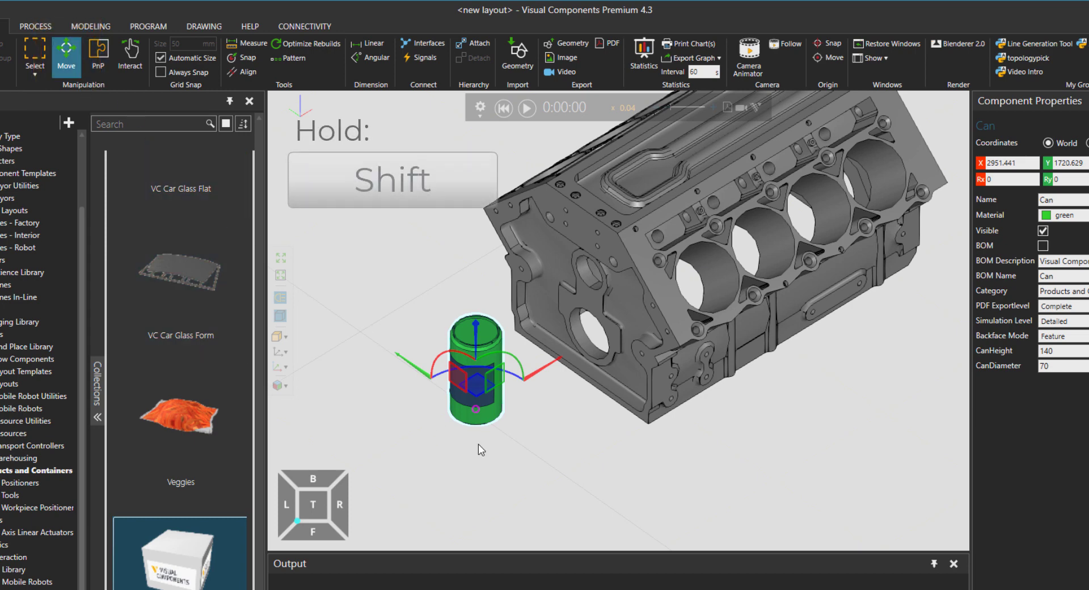
Align the can's bottom edge to the recessed area on top of the engine block, and leave Align without a second position
key(shift)
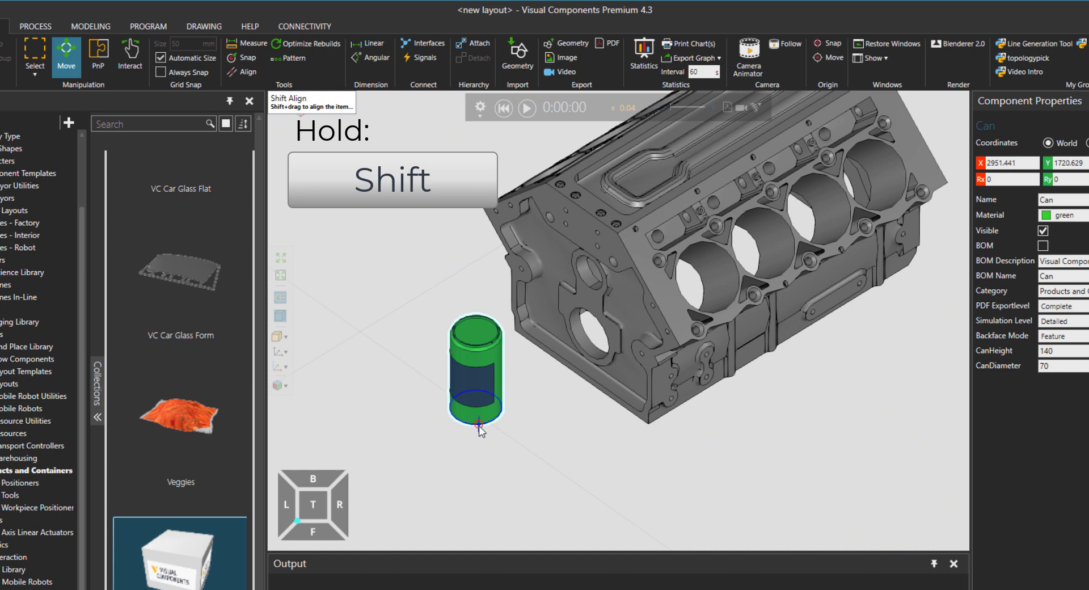
shift+drag(480, 426, 646, 179)
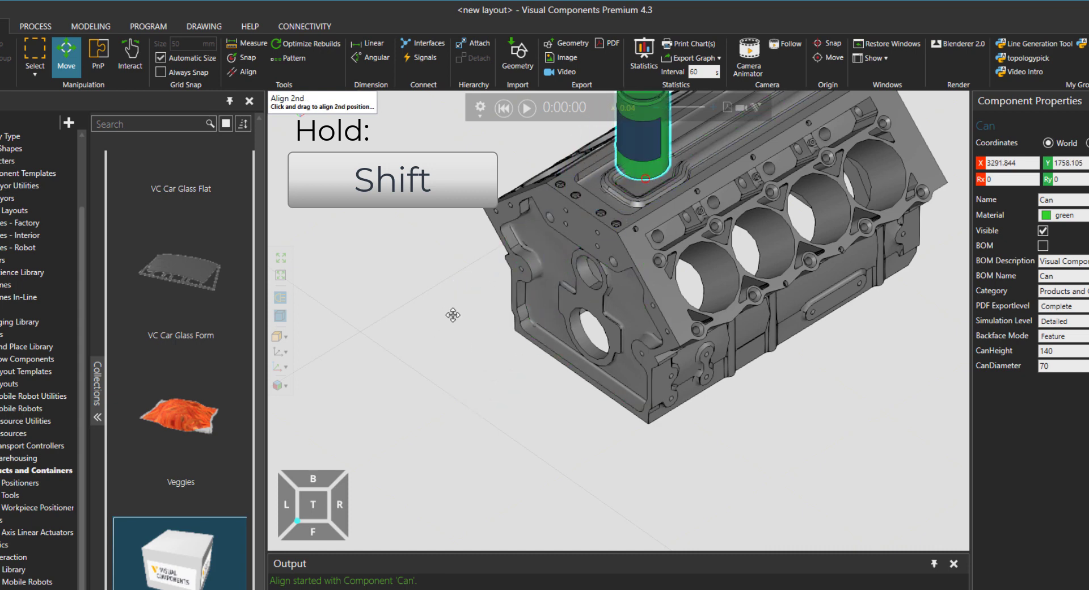
right_drag(452, 315, 464, 392)
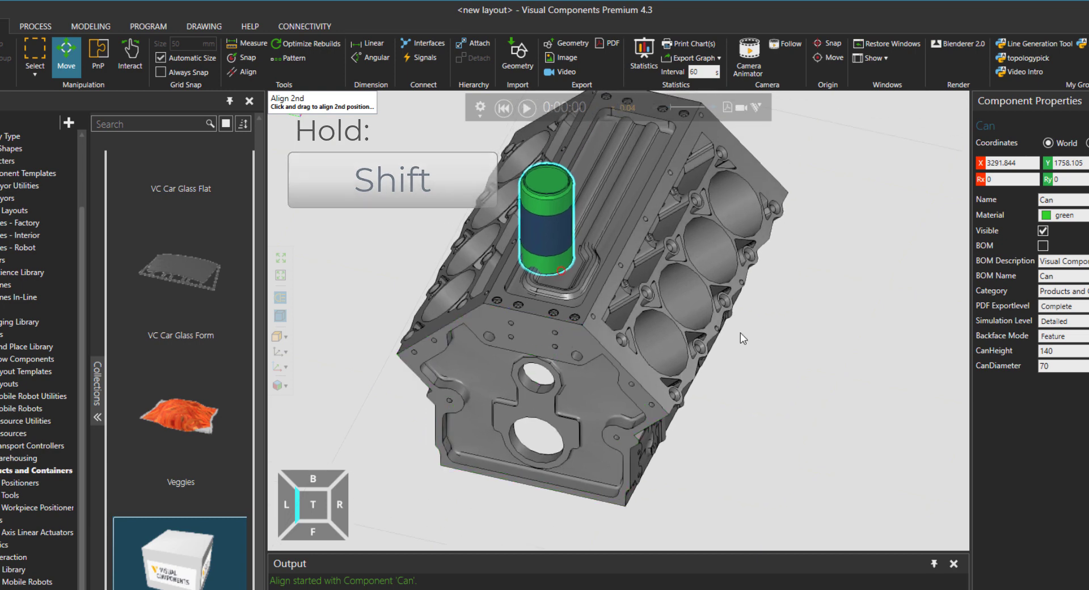
key(Escape)
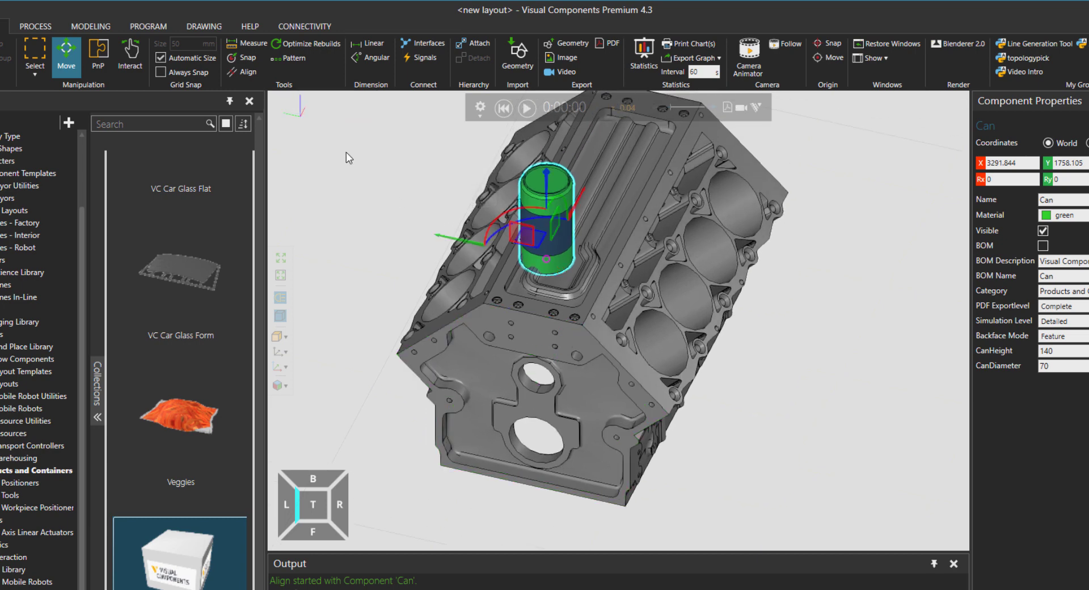
Snap the can in 1 Point mode to the arc center of the engine block's nearest cylinder bore, with position and orientation set
click(249, 59)
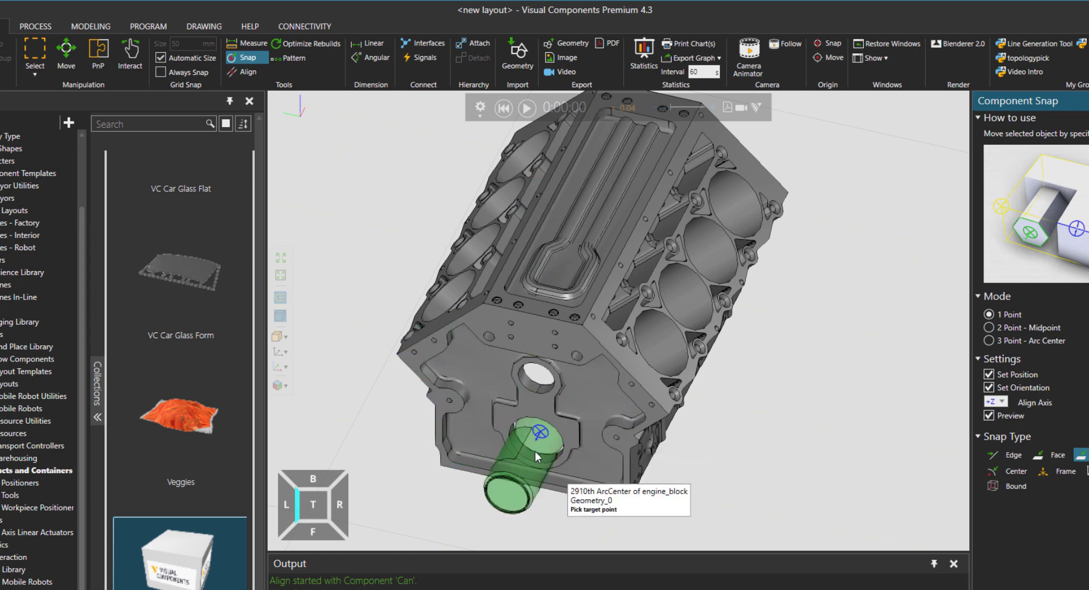
key(shift)
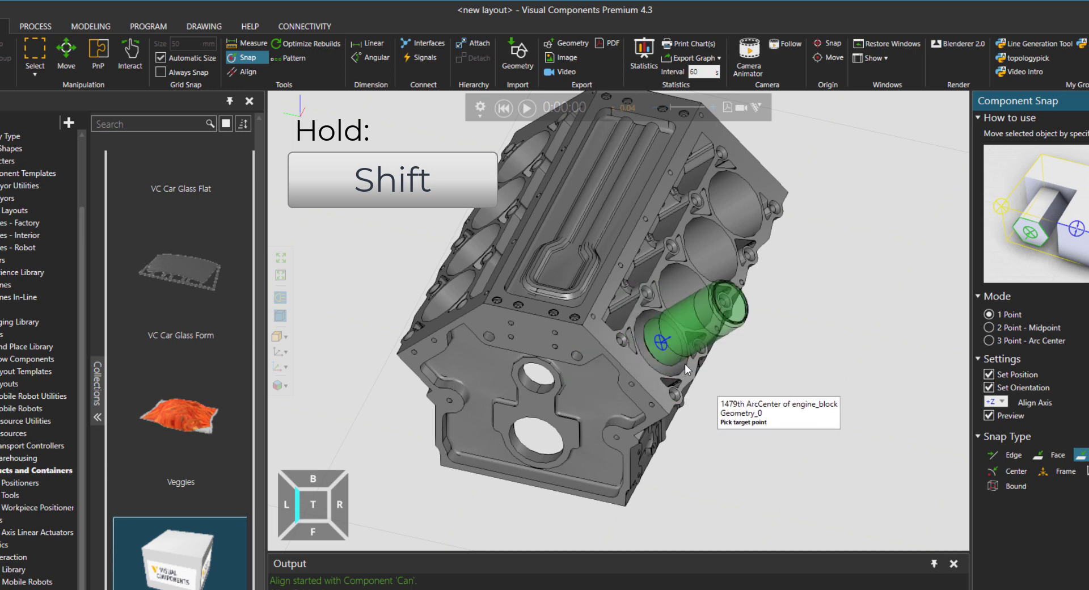
scroll(703, 377, up, 3)
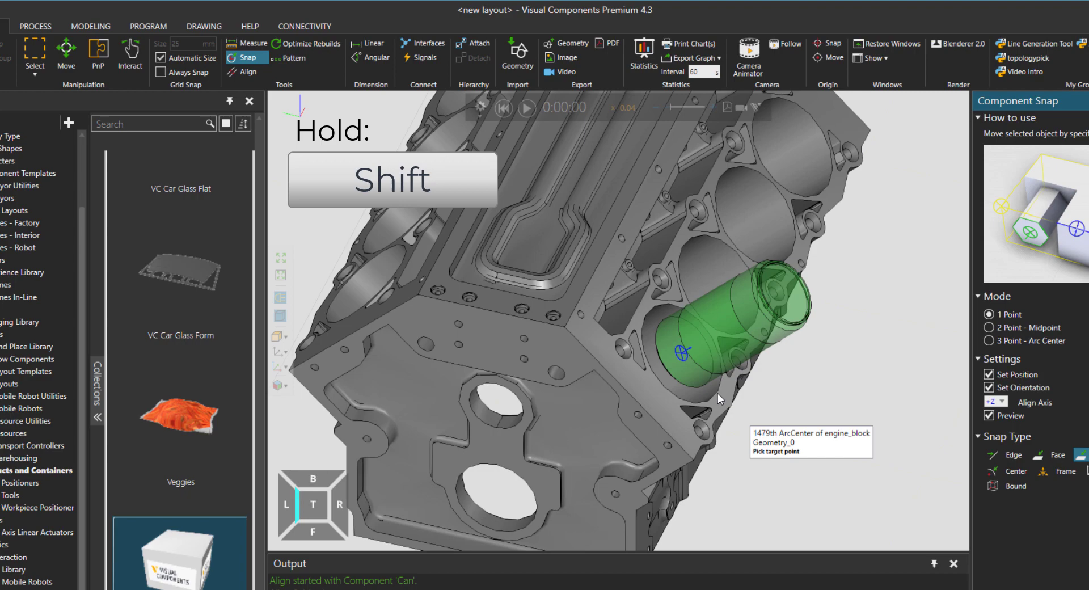
click(717, 394)
right_drag(717, 393, 769, 414)
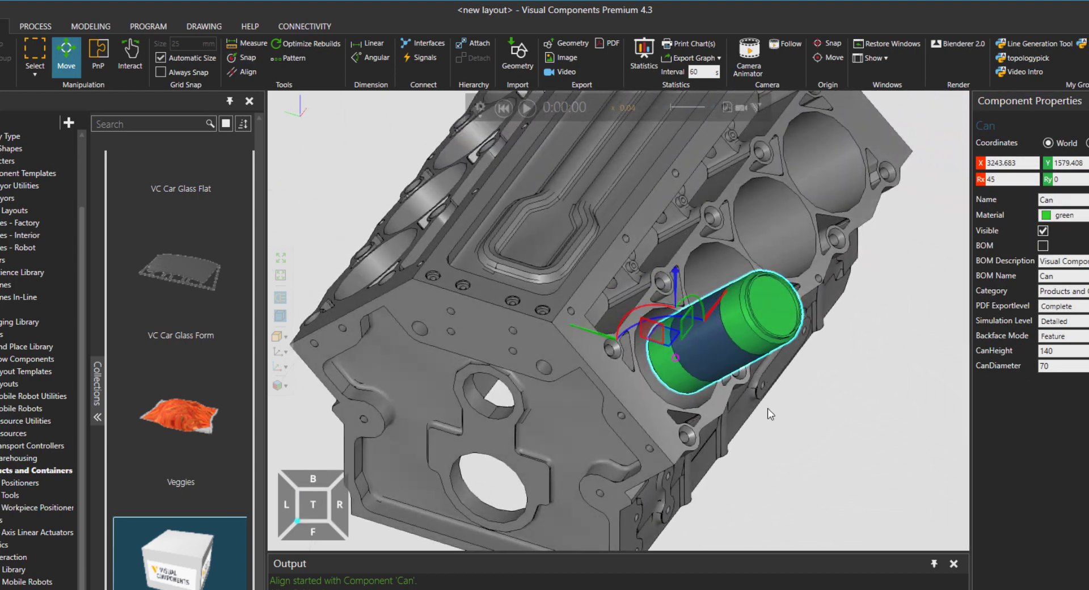
Snap the can to the center of three small holes on the engine block's end face using the 3 Point - Arc Center mode
right_drag(618, 421, 396, 210)
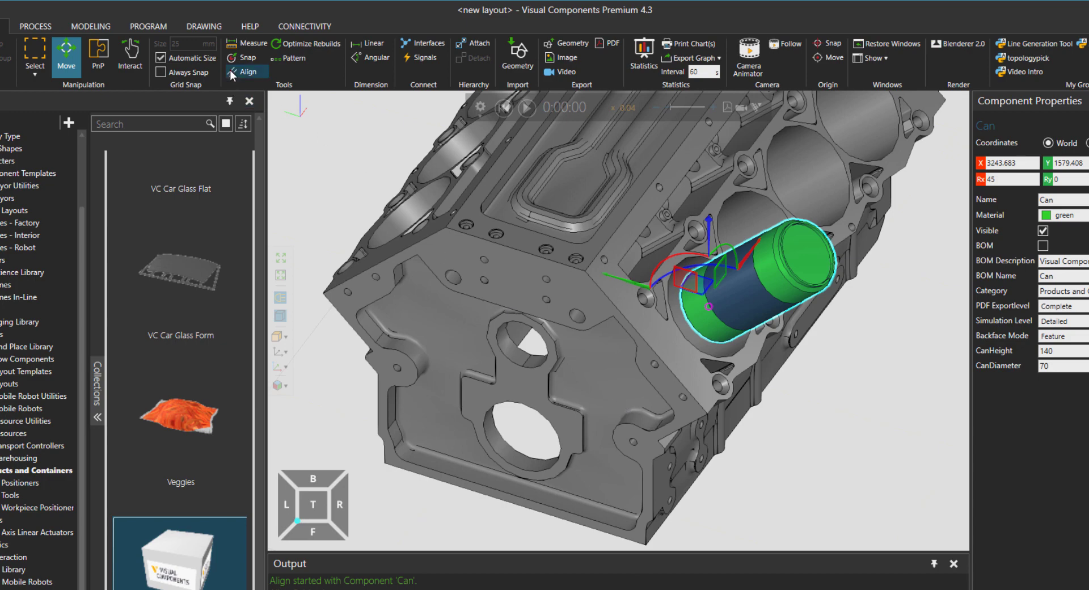
click(243, 58)
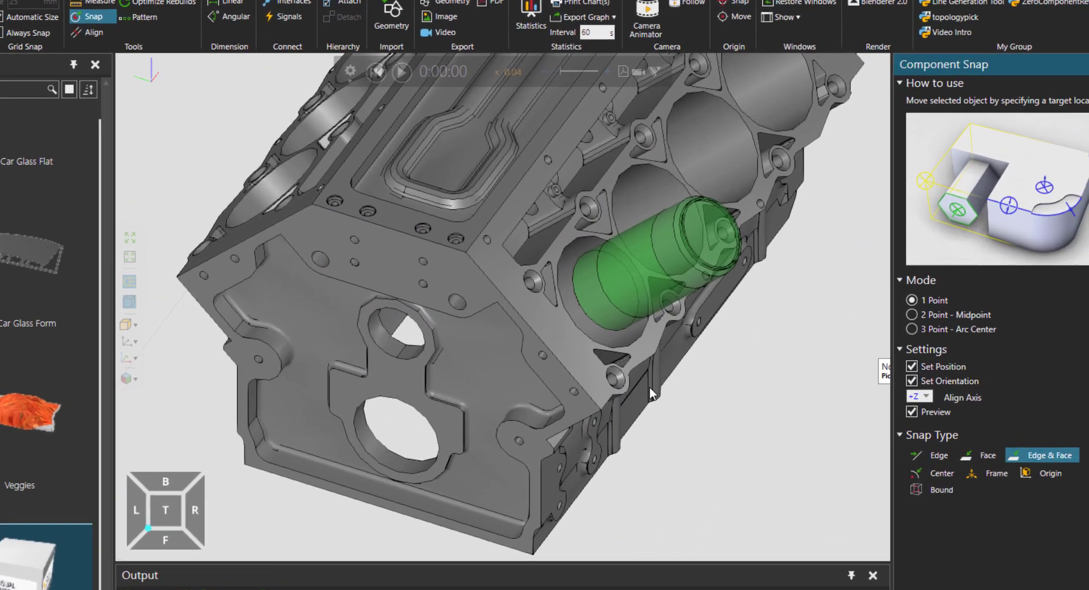
right_drag(756, 394, 610, 414)
scroll(572, 306, up, 5)
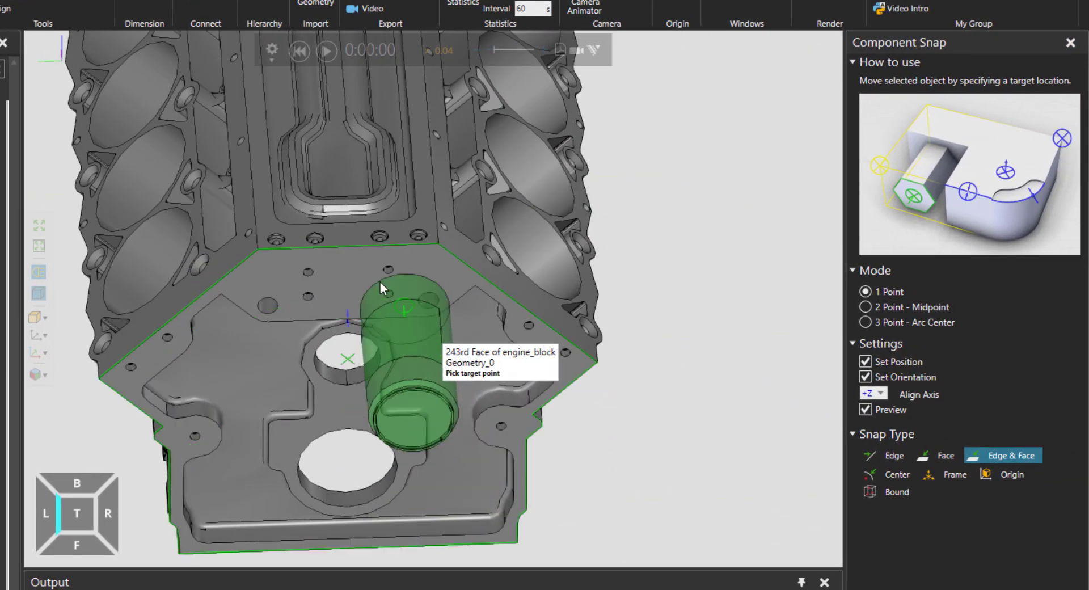
right_drag(370, 289, 312, 250)
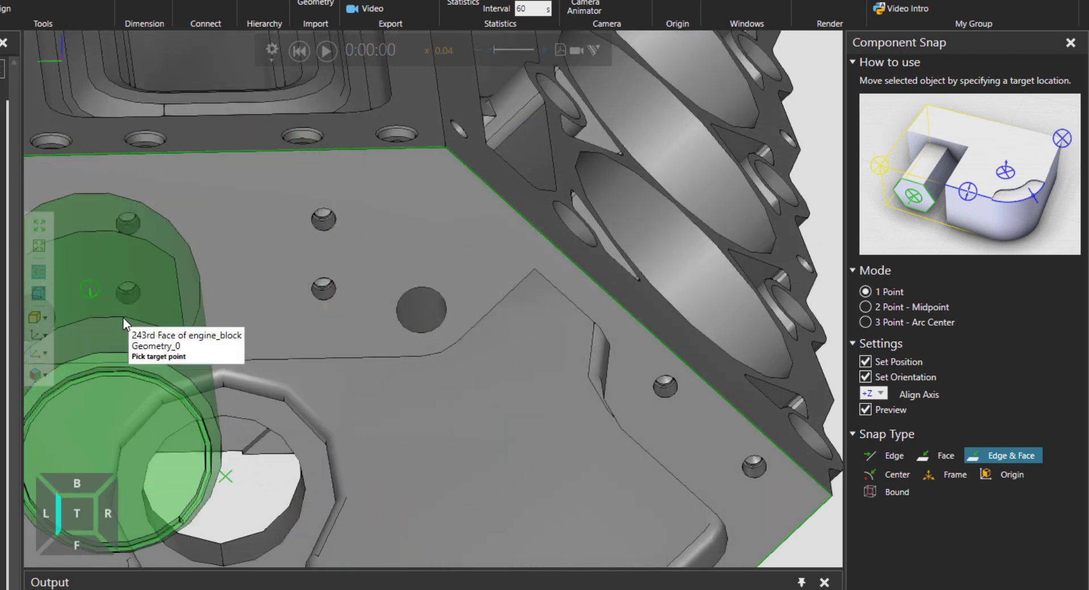
right_drag(311, 203, 342, 261)
scroll(278, 275, down, 3)
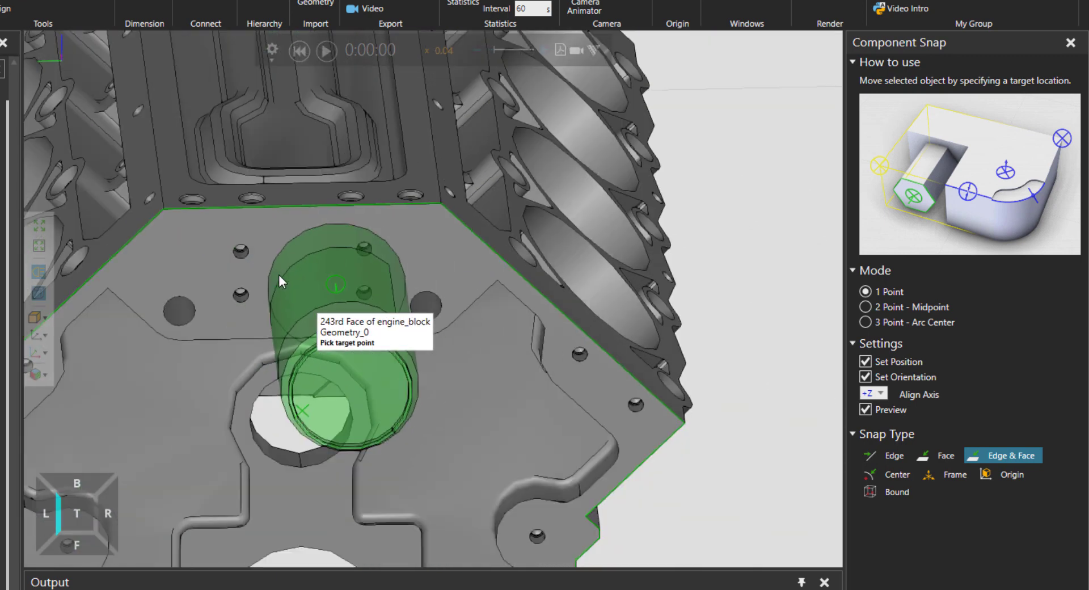
click(610, 284)
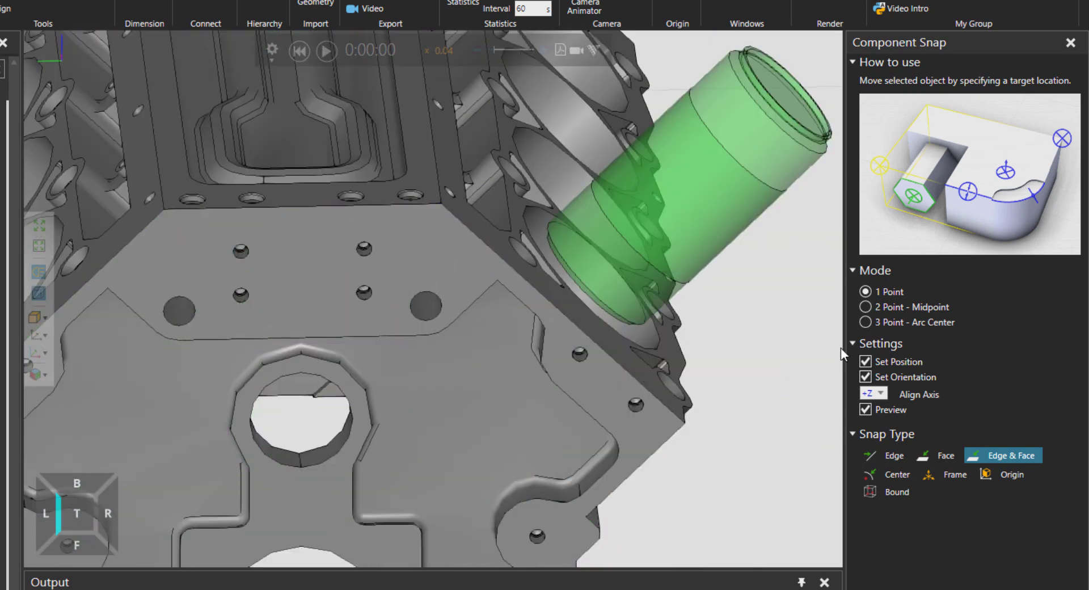
click(886, 322)
scroll(213, 318, up, 3)
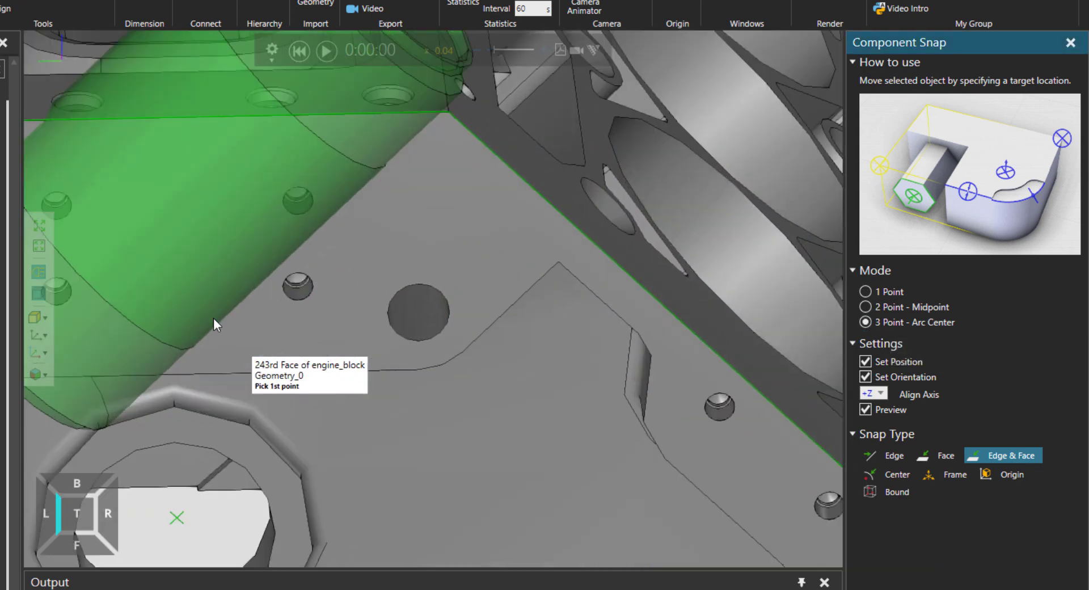
click(296, 276)
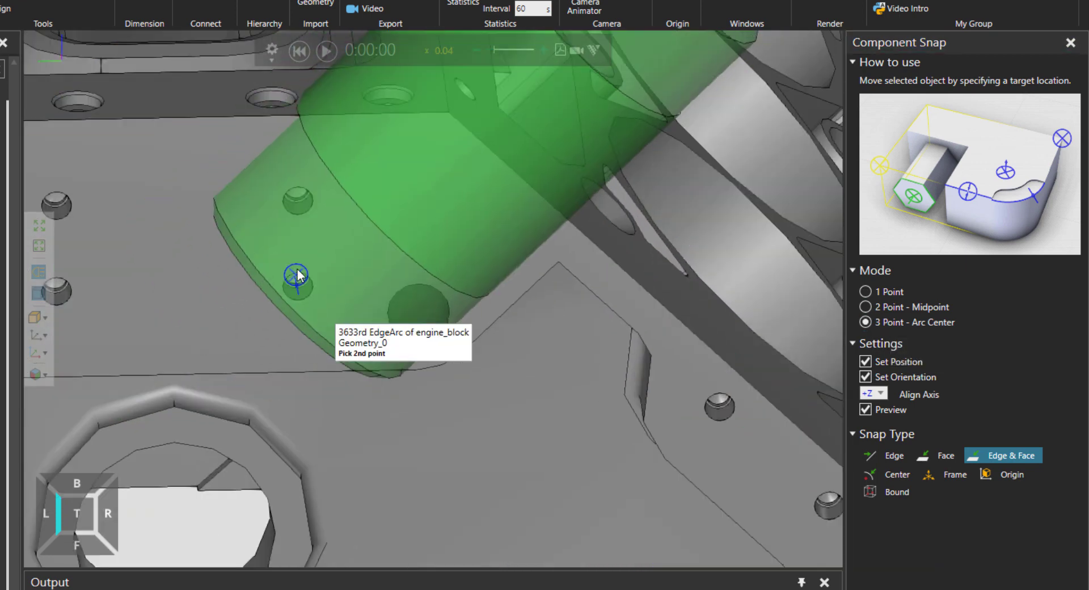
click(298, 202)
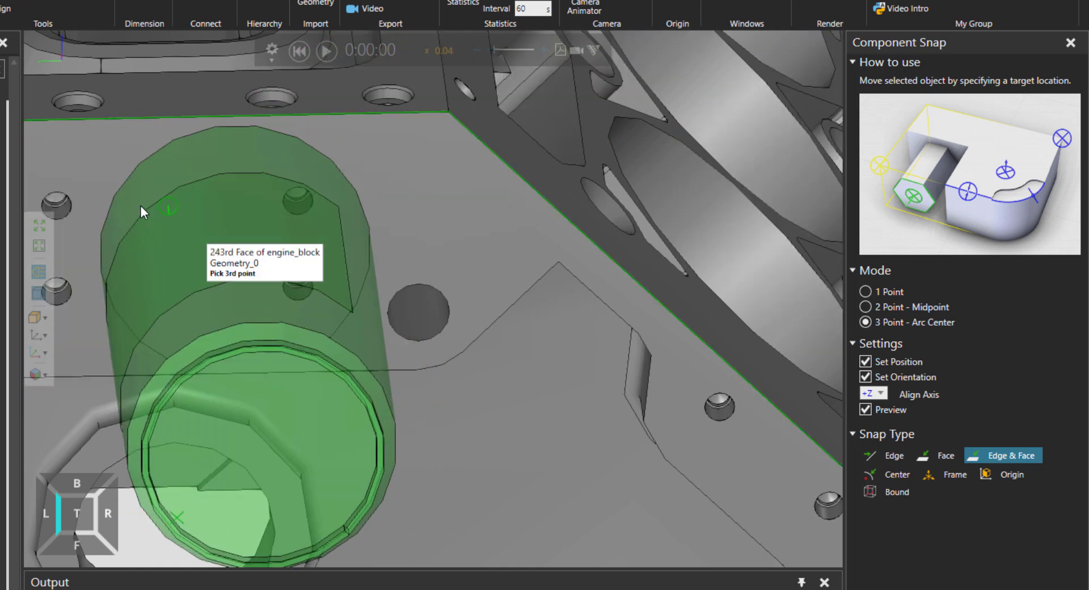
click(57, 204)
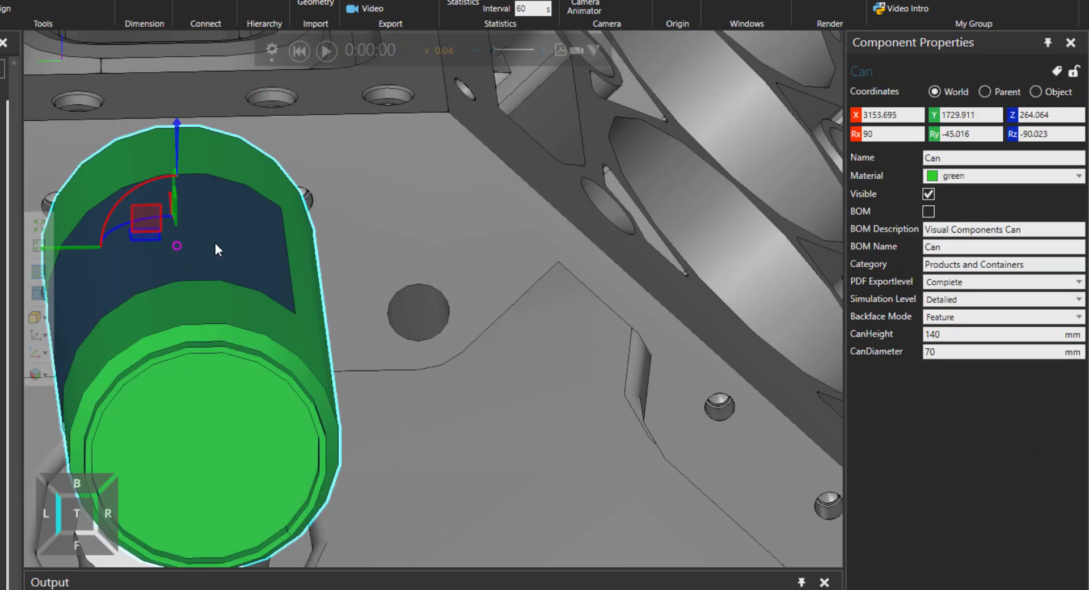
Examine from the left side view how the can sits among the four small holes, toggling the orthographic projection
click(63, 516)
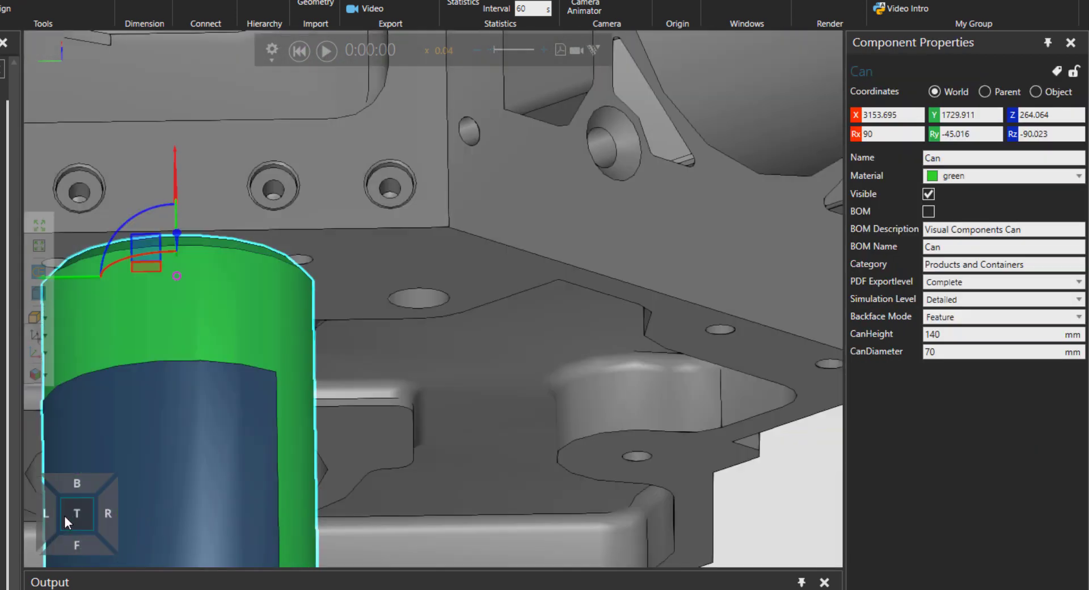
click(50, 512)
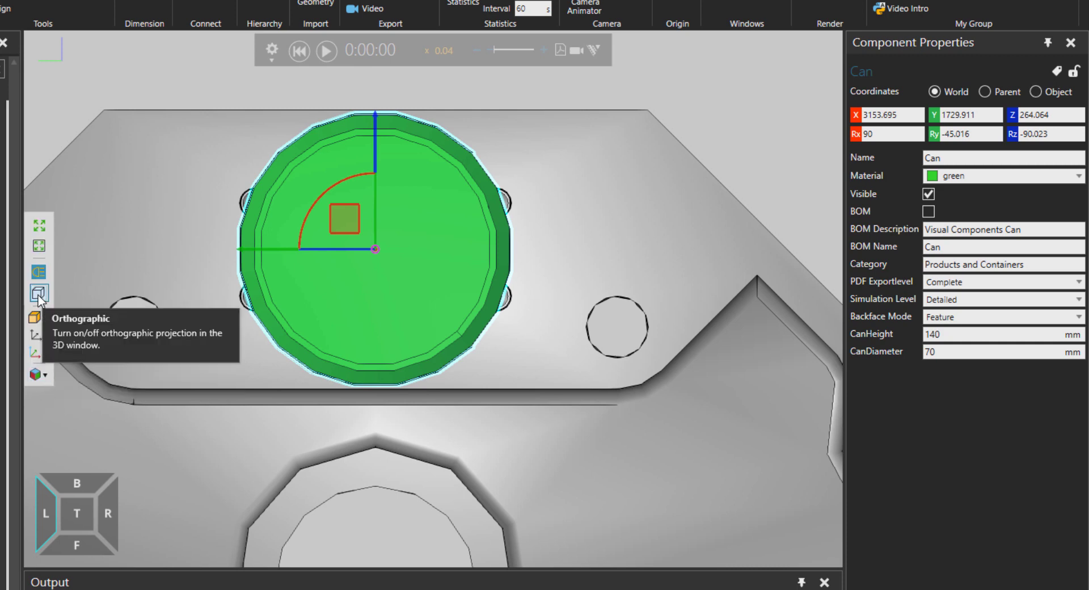
scroll(220, 332, down, 3)
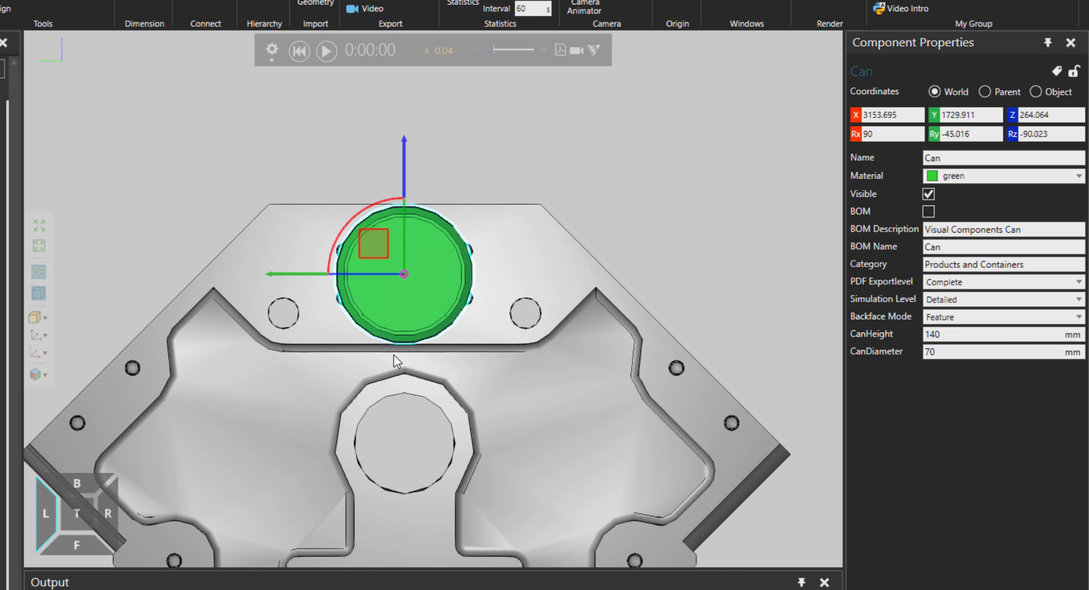
scroll(390, 305, up, 5)
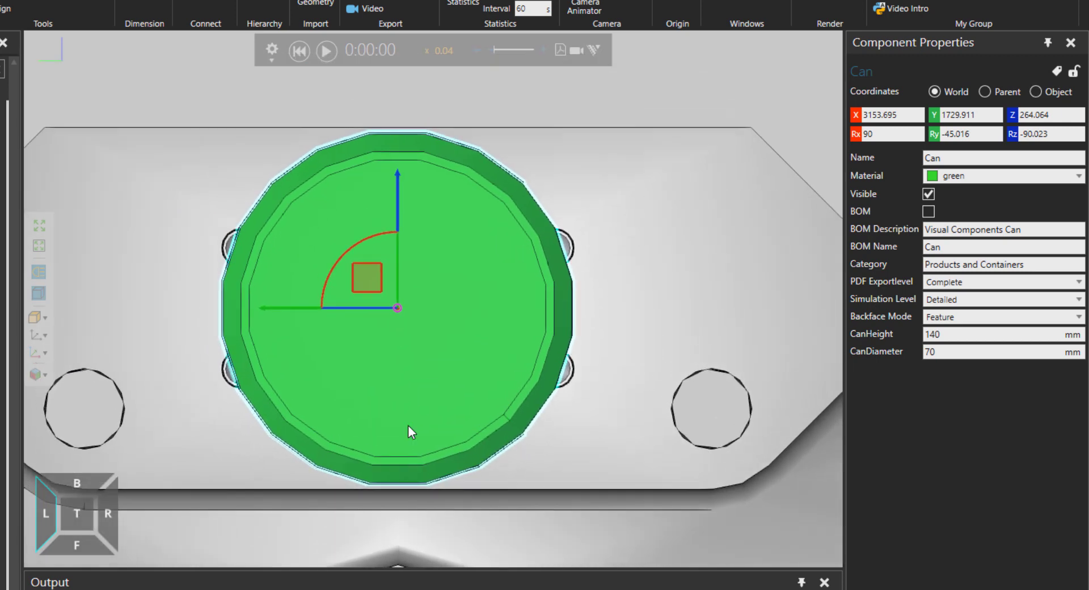
click(39, 293)
right_drag(410, 384, 564, 434)
scroll(638, 324, down, 2)
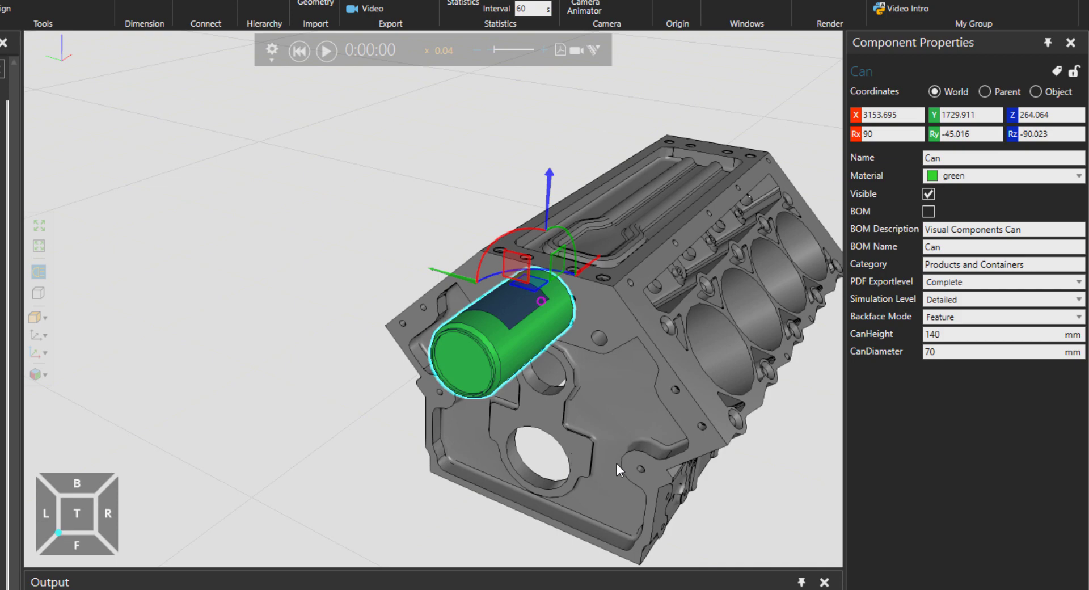
right_drag(750, 476, 303, 251)
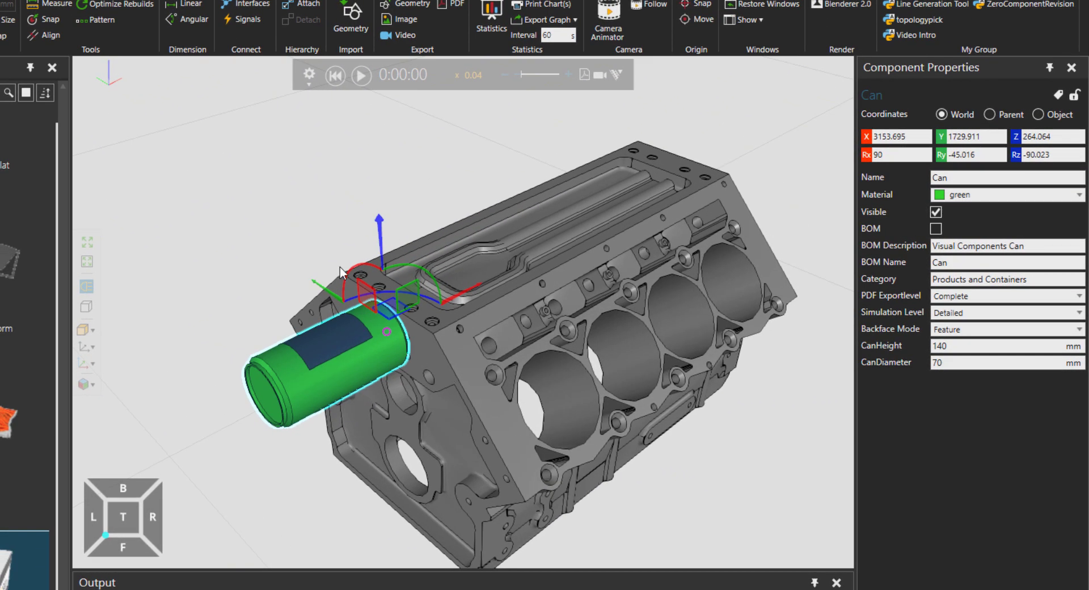
Snap the can in 2 Point - Midpoint mode between the arc centers of the engine block's two nearest cylinder bores
click(44, 22)
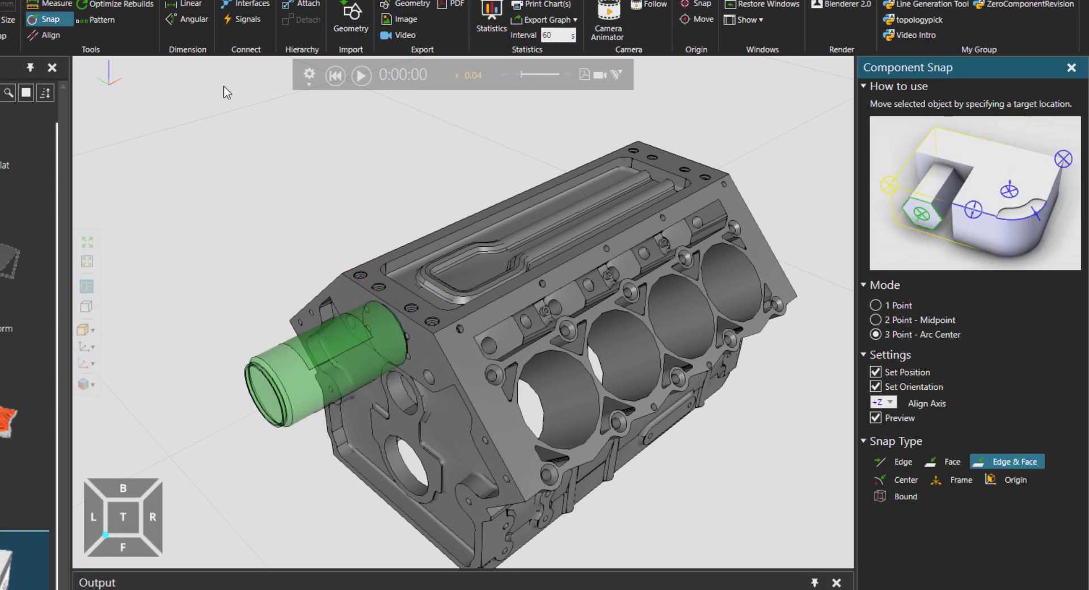
click(914, 322)
right_drag(672, 468, 493, 432)
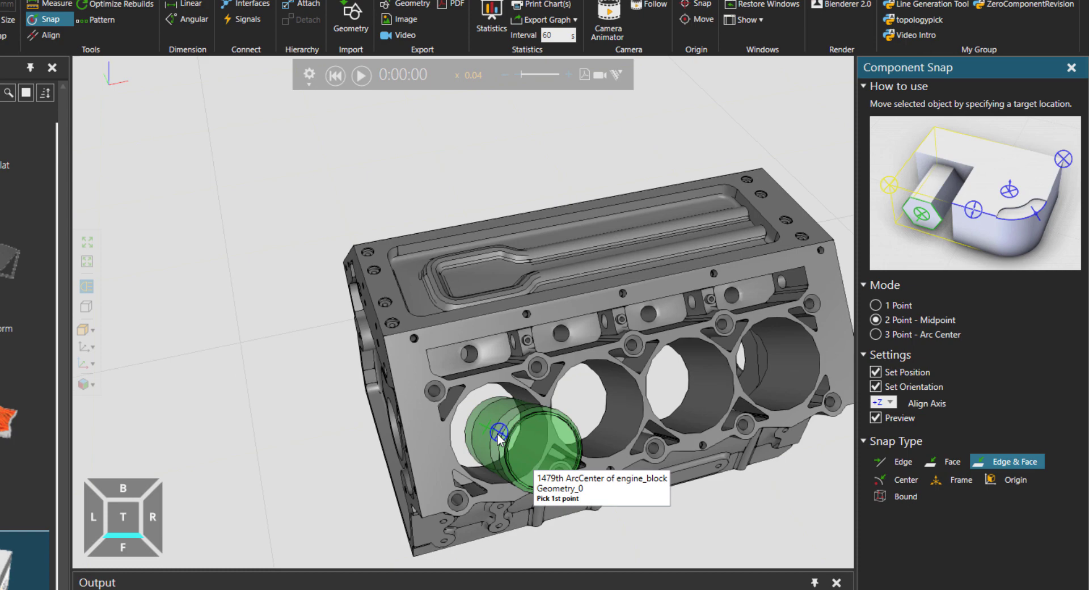
click(498, 437)
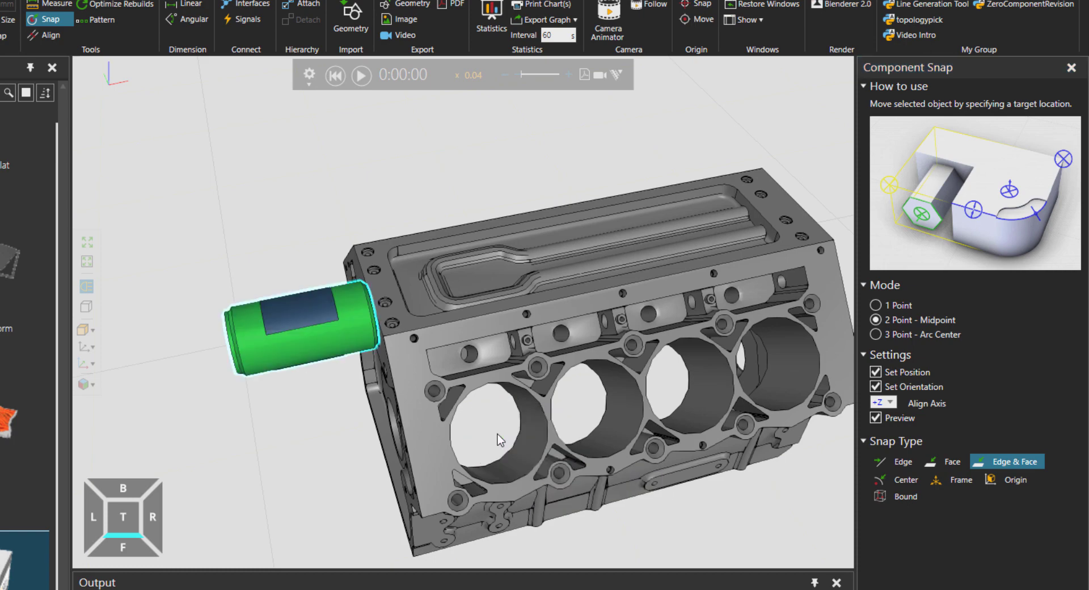
click(598, 408)
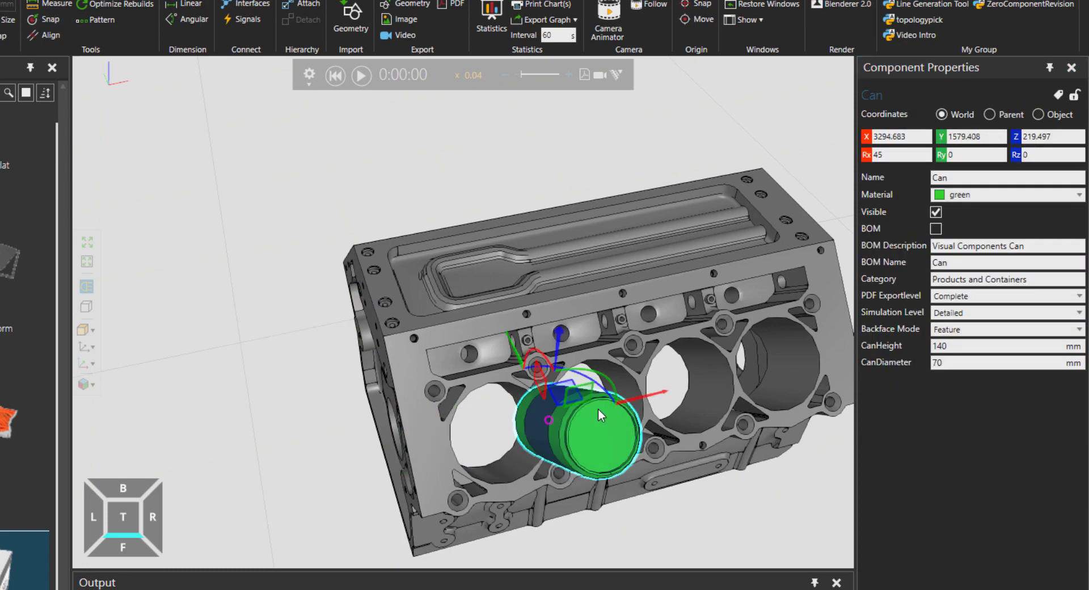
right_drag(598, 410, 604, 509)
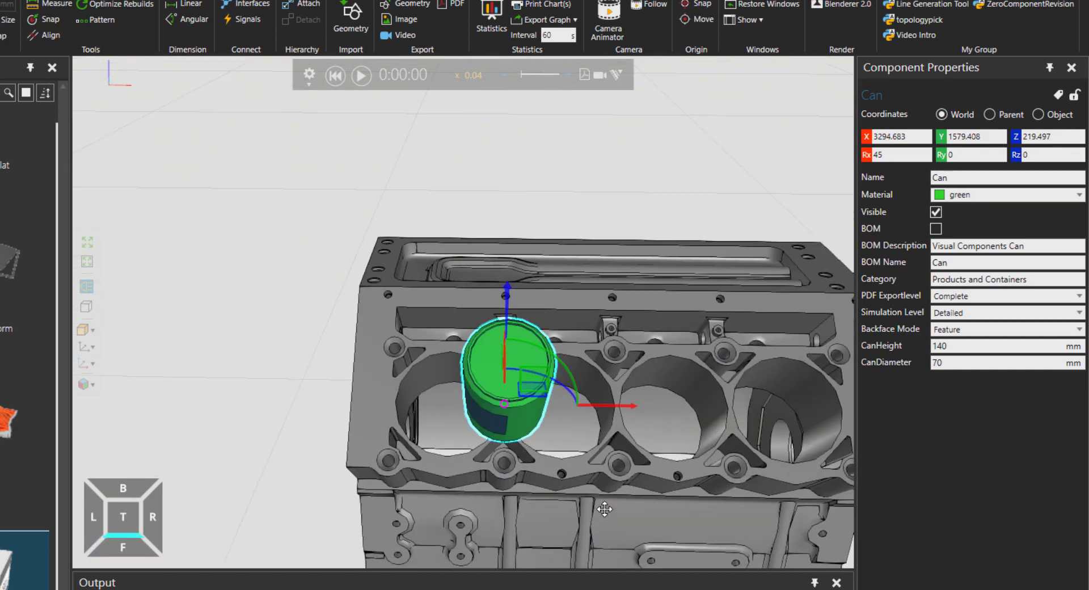
right_drag(536, 491, 598, 311)
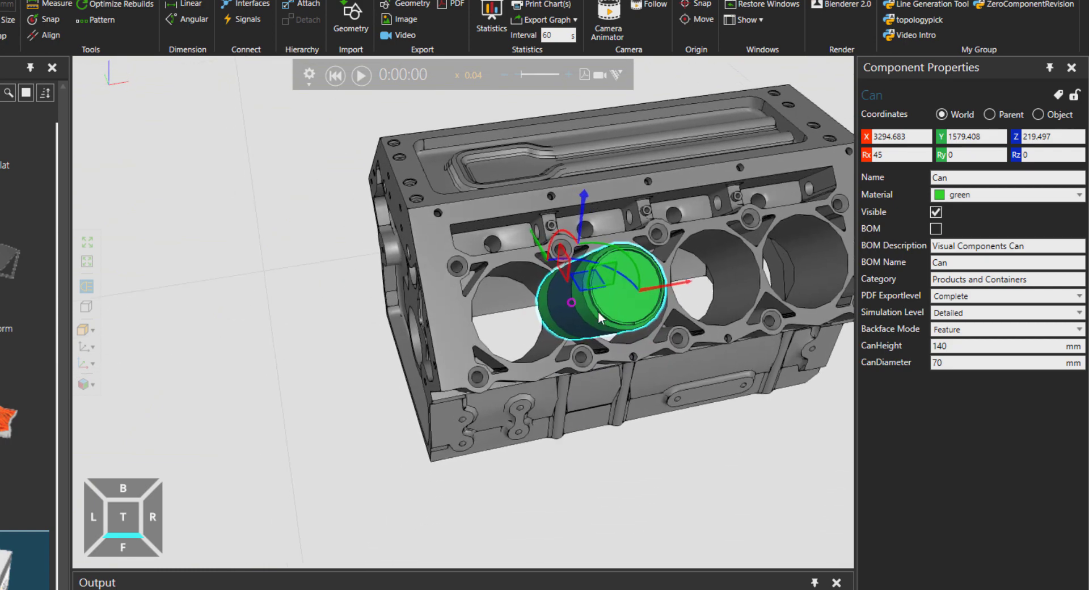
Move the can clear of the engine block, and clone the engine block
drag(538, 284, 97, 201)
right_drag(301, 464, 505, 332)
click(505, 332)
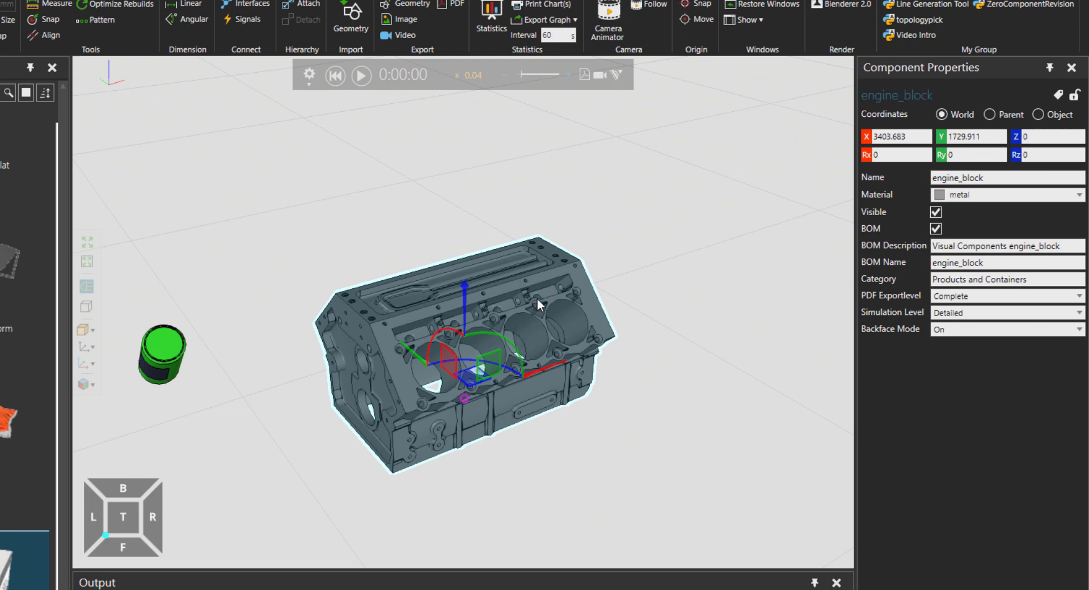
mouse_move(557, 275)
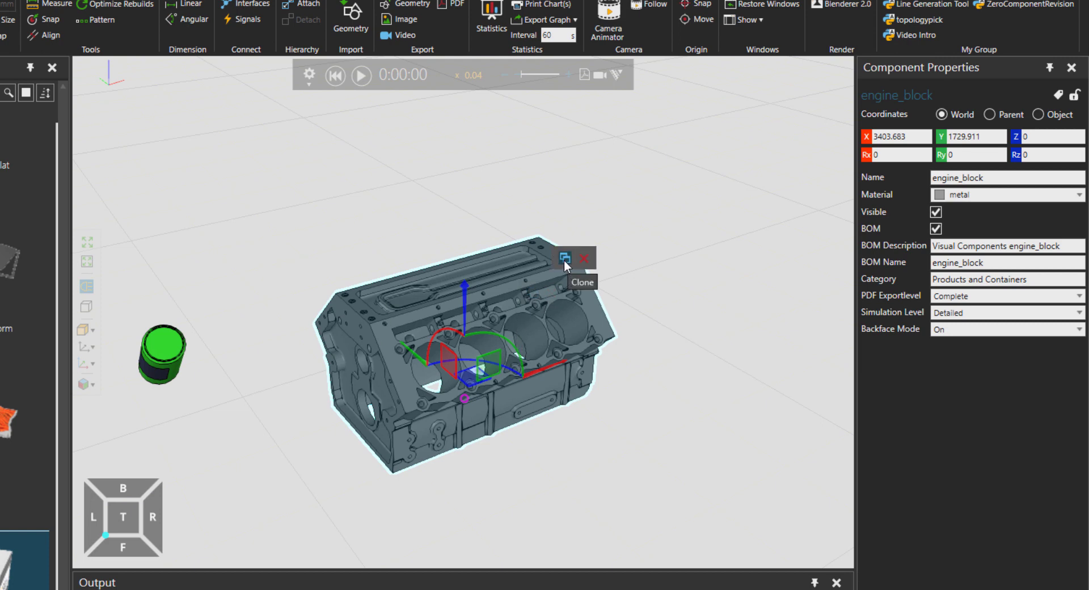
click(565, 259)
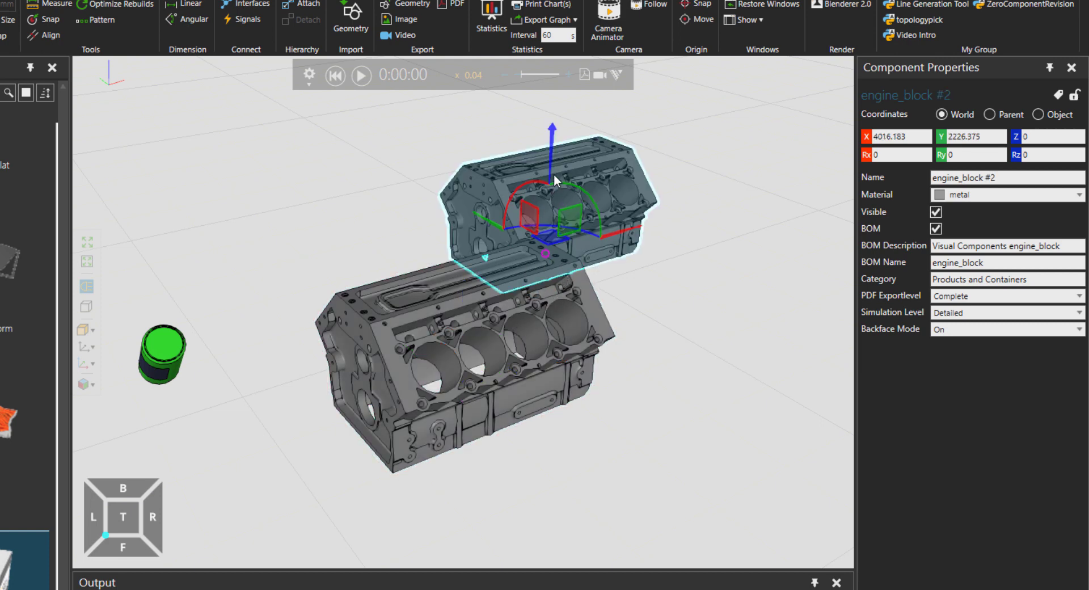
Raise the cloned engine block to a Z of about 180 mm and rotate it to an Rz of about 146°
drag(554, 175, 565, 91)
right_drag(565, 91, 609, 335)
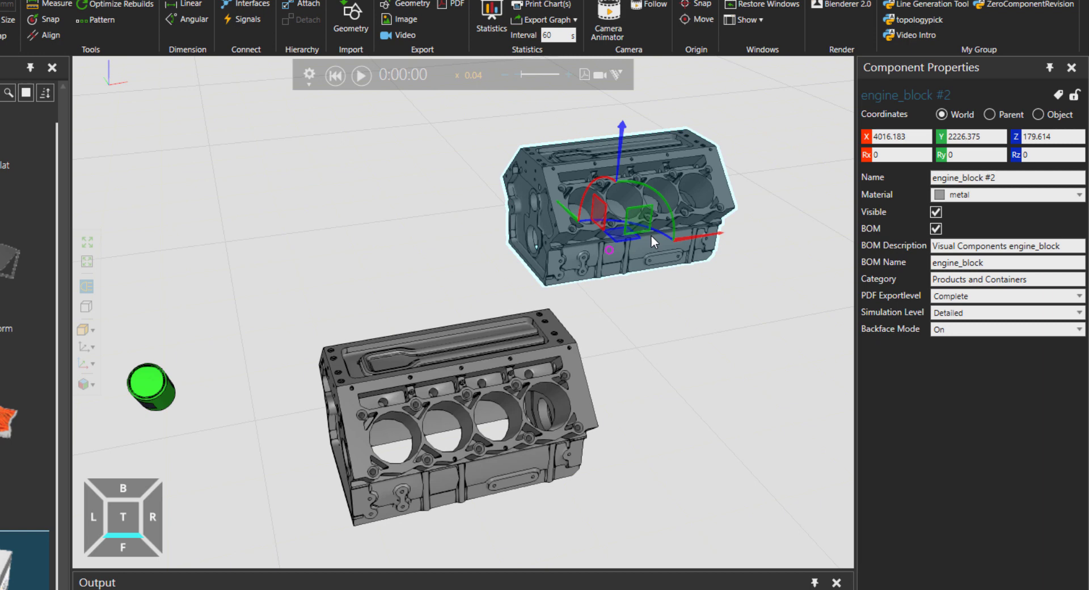
drag(663, 231, 502, 245)
right_drag(674, 341, 687, 262)
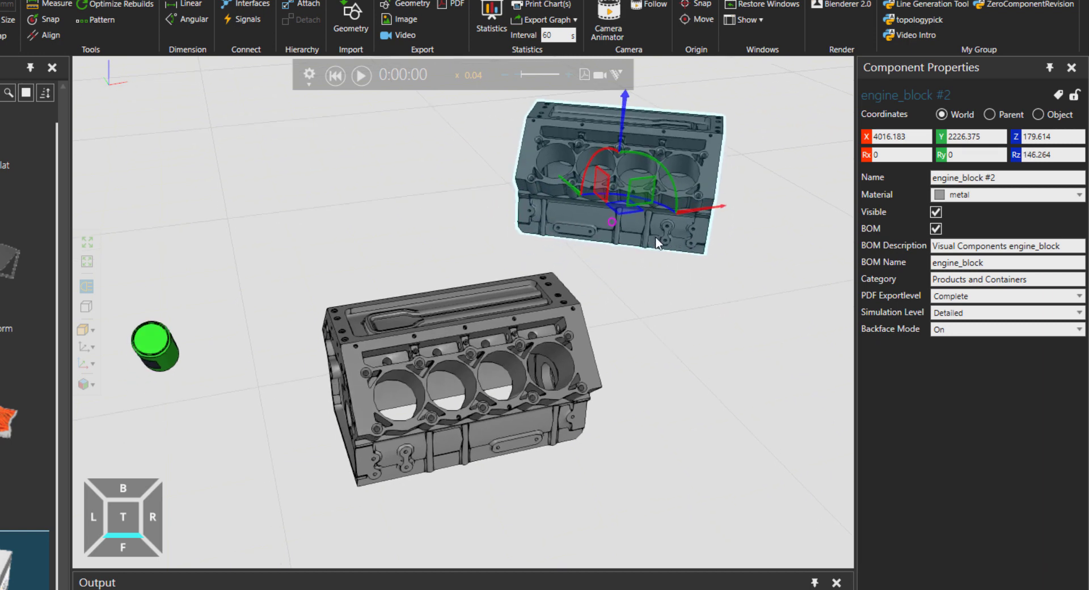
Move the cloned engine block to about X 3055, Y 2479 and tilt it freely so its orientation differs from the original's
drag(618, 205, 295, 196)
right_drag(306, 202, 380, 253)
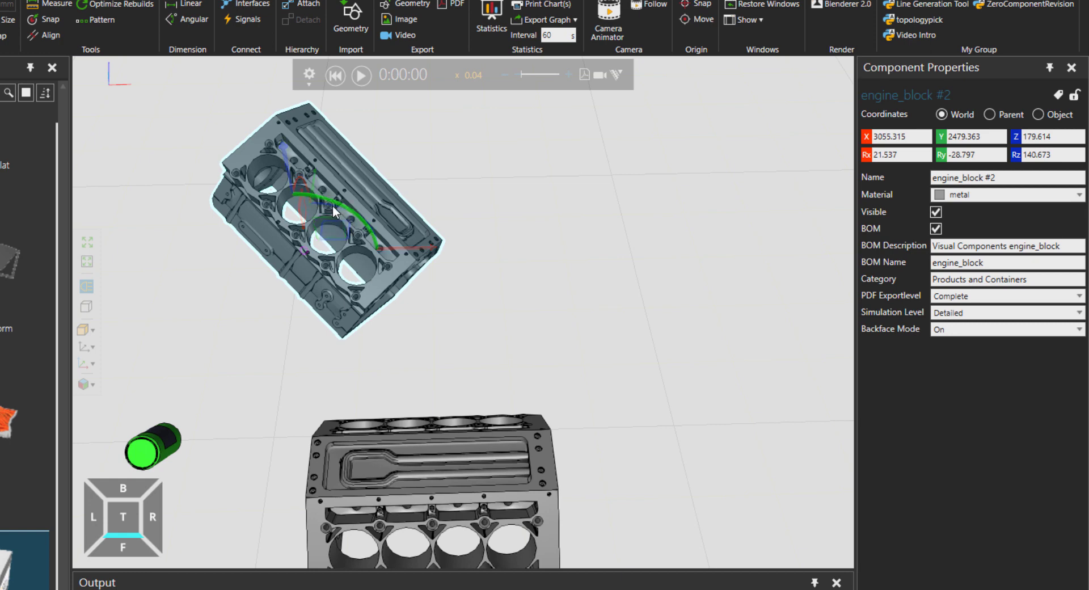
drag(324, 206, 341, 208)
drag(307, 179, 318, 183)
right_drag(597, 346, 535, 266)
Rotate the original engine block about its X axis to an Rx of about -127° so its open underside faces upward
click(472, 363)
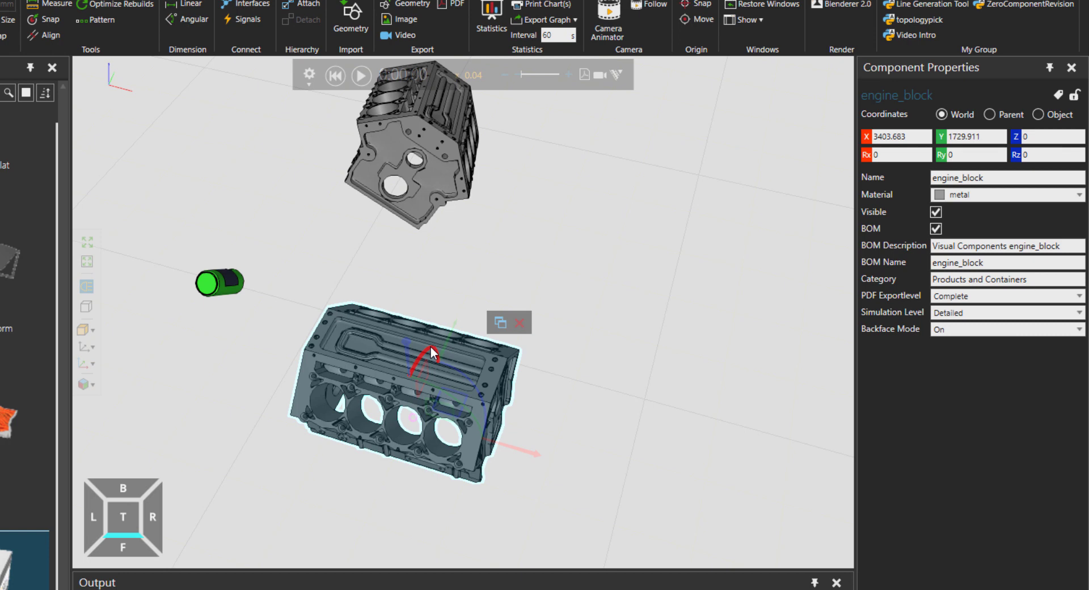
drag(430, 346, 438, 501)
right_drag(437, 501, 493, 345)
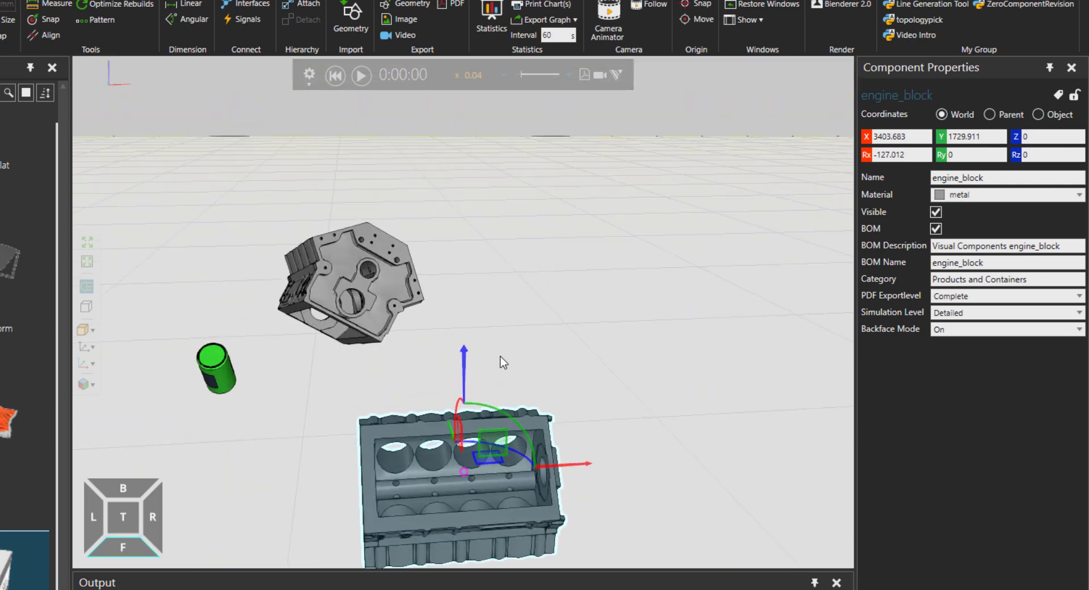
Shift Align two corners of the original block's underside to the matching underside corners of the tilted clone
right_drag(401, 380, 600, 150)
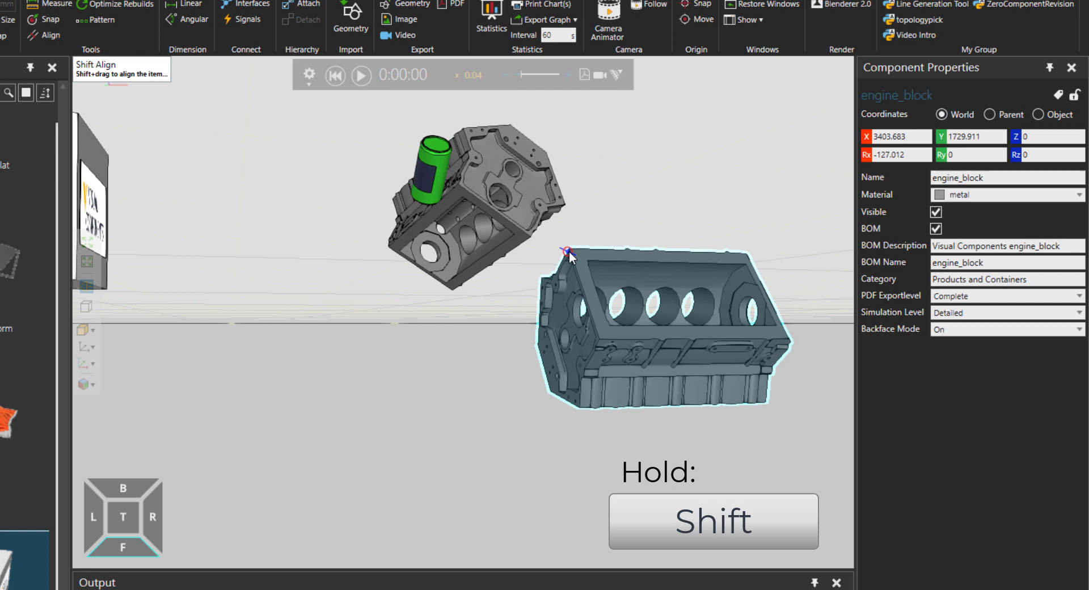
shift+drag(570, 251, 453, 292)
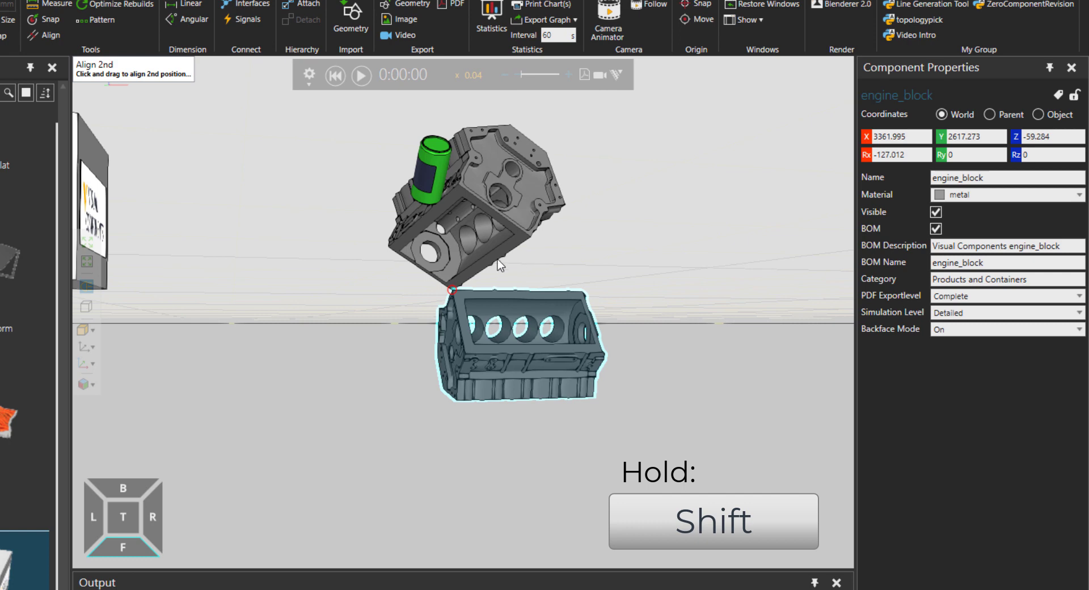
scroll(483, 274, up, 5)
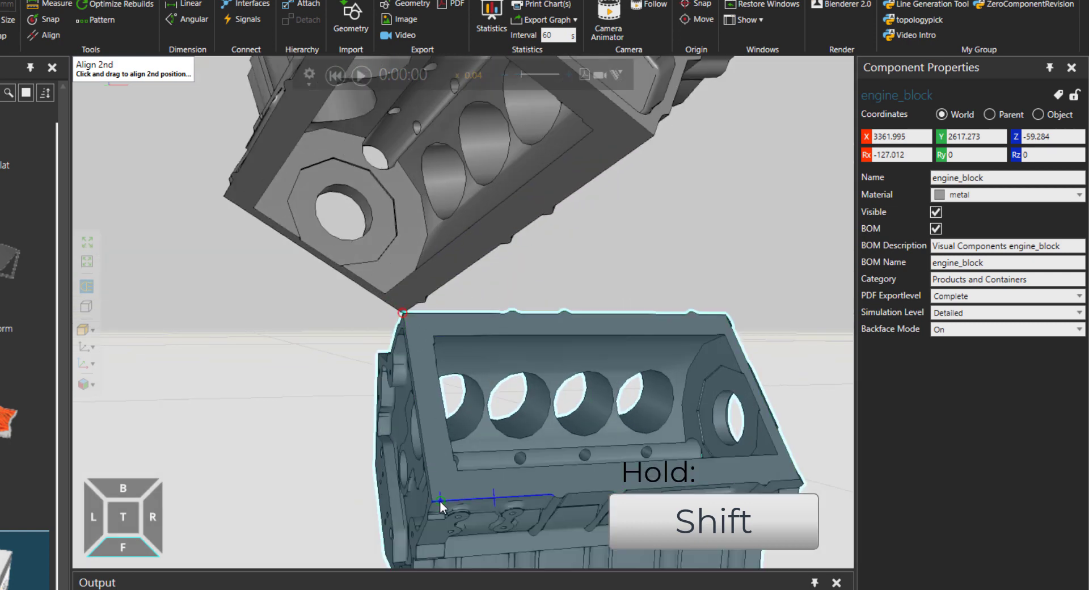
shift+drag(434, 504, 414, 295)
shift+drag(431, 502, 220, 198)
Align a third underside corner of the original block to the clone so both undersides mate, and deselect the block
right_drag(559, 299, 533, 311)
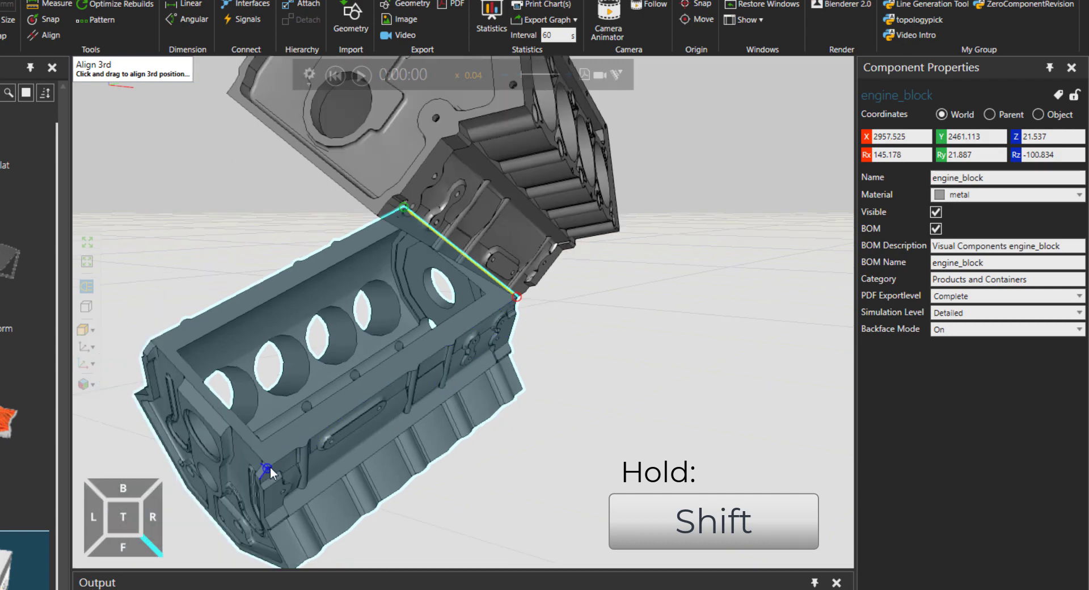
shift+drag(271, 466, 376, 215)
click(610, 368)
click(591, 345)
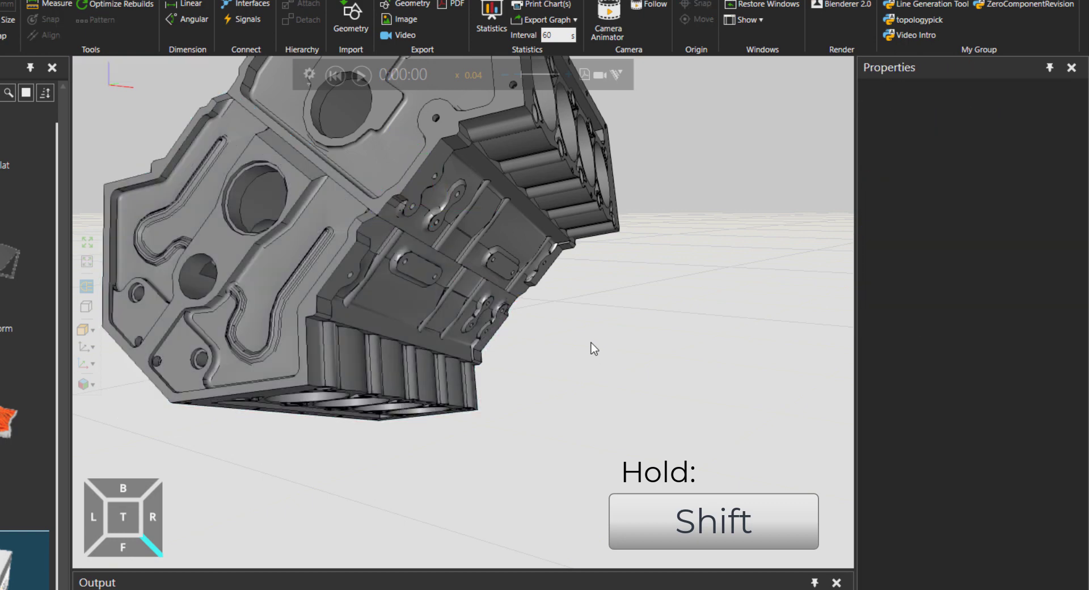
right_drag(585, 318, 431, 385)
scroll(636, 342, down, 3)
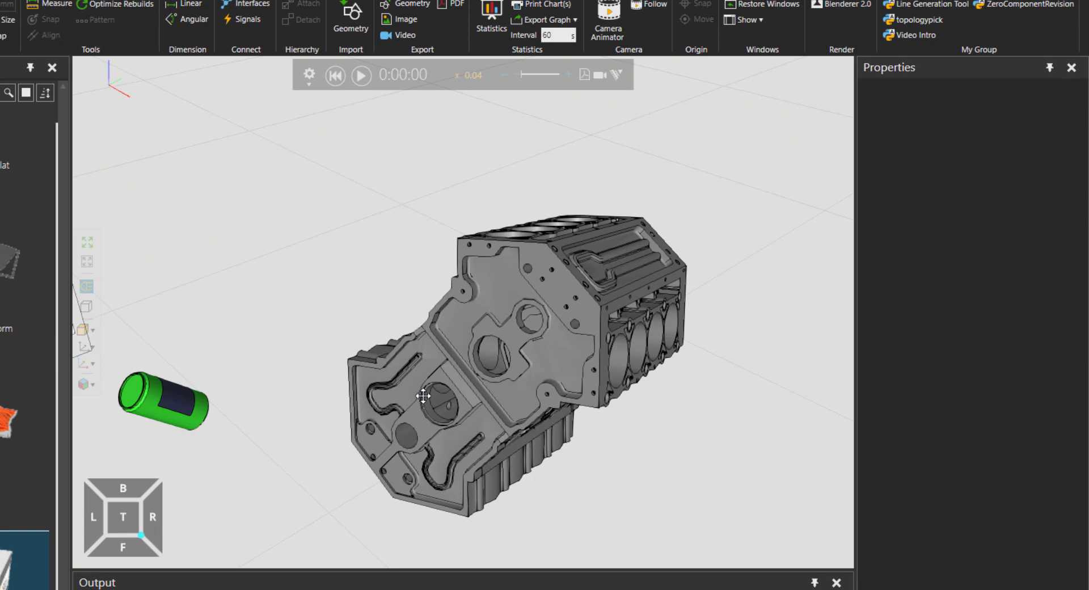
right_drag(418, 400, 546, 411)
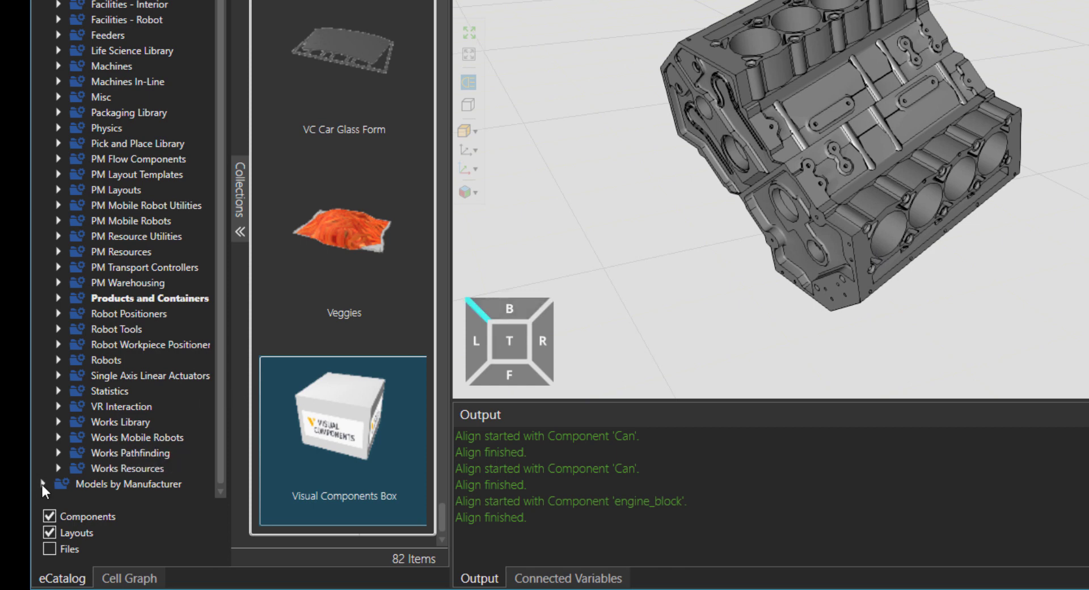
Open the Robot Tools collection of Visual Components under Models by Manufacturer in the eCatalog
click(42, 484)
scroll(108, 382, down, 10)
scroll(108, 382, down, 18)
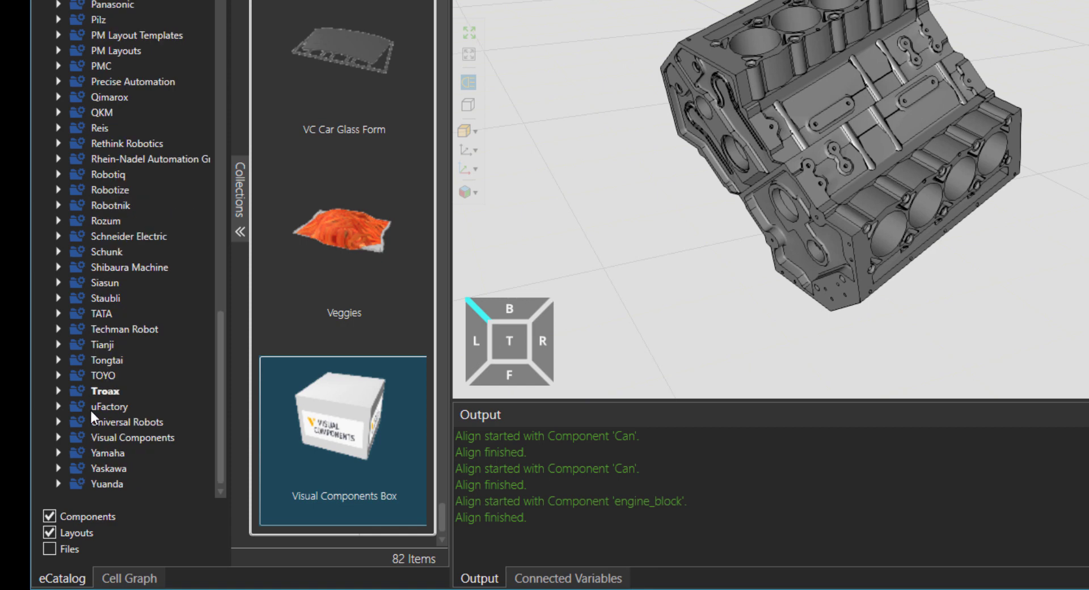
click(58, 438)
scroll(185, 357, down, 8)
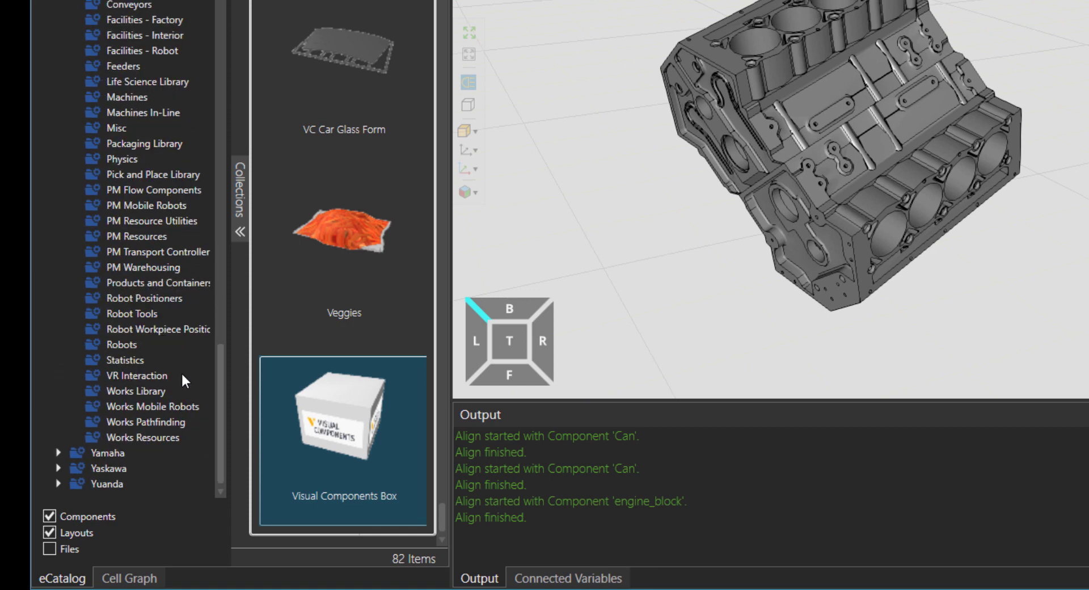
click(145, 314)
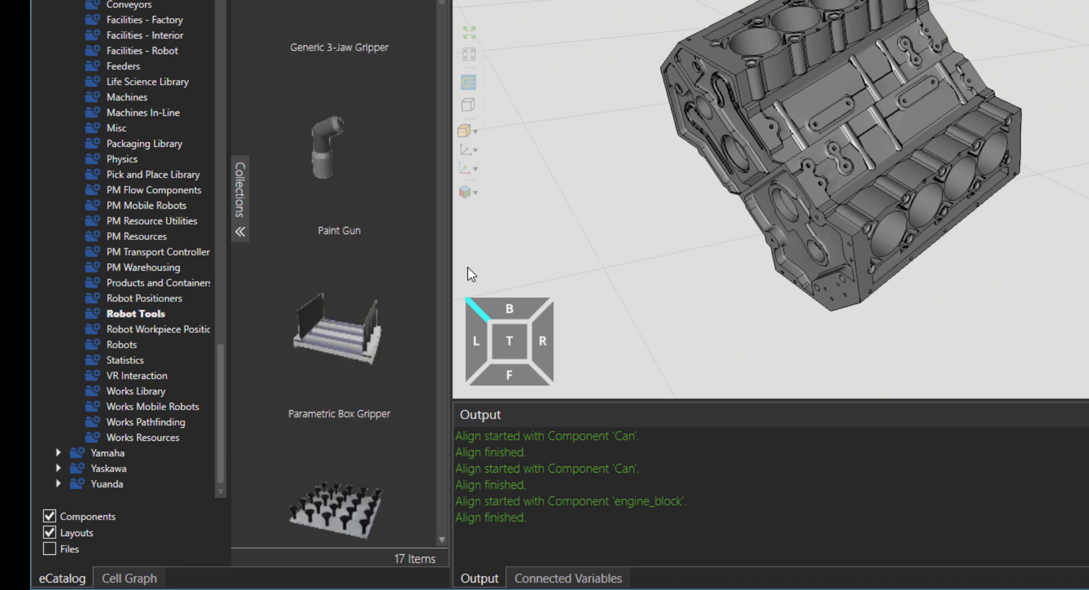
Add the Parametric Suction Cup Gripper to the layout on open floor beyond the engine blocks and box
scroll(405, 397, down, 1)
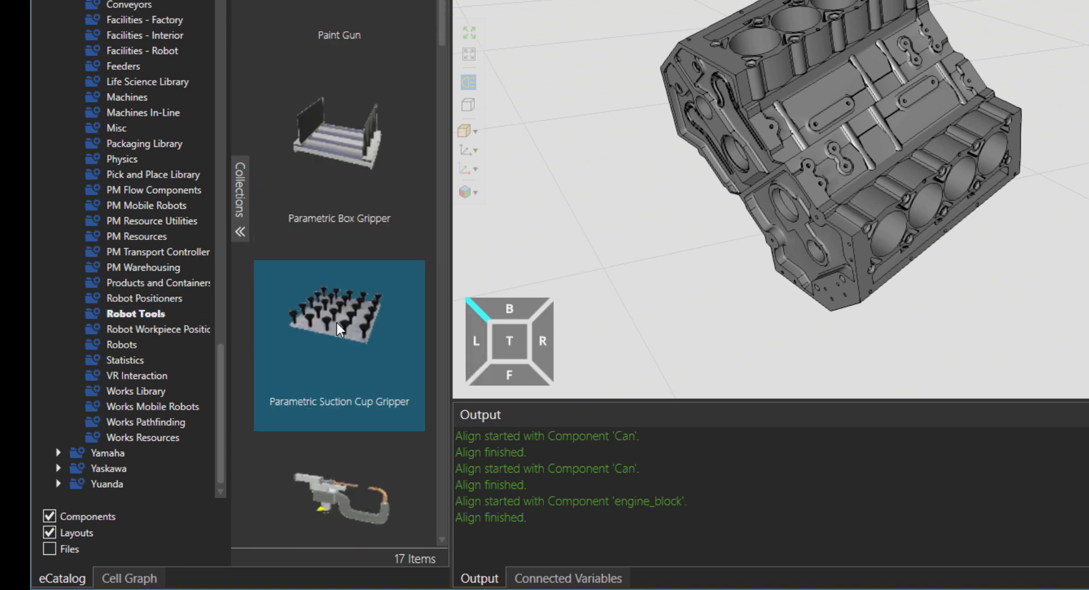
key(f)
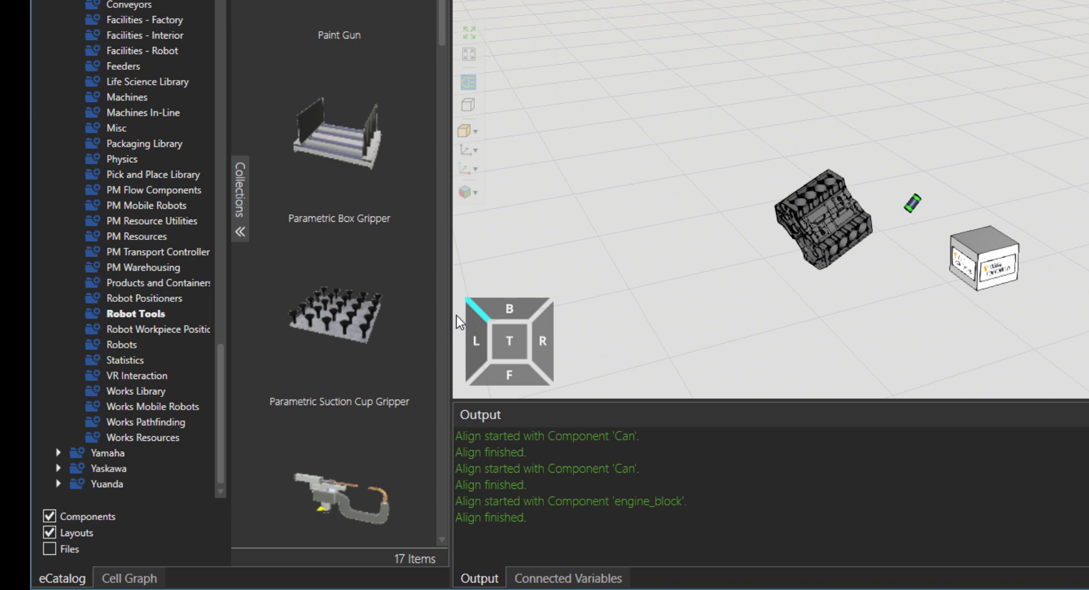
drag(459, 322, 488, 307)
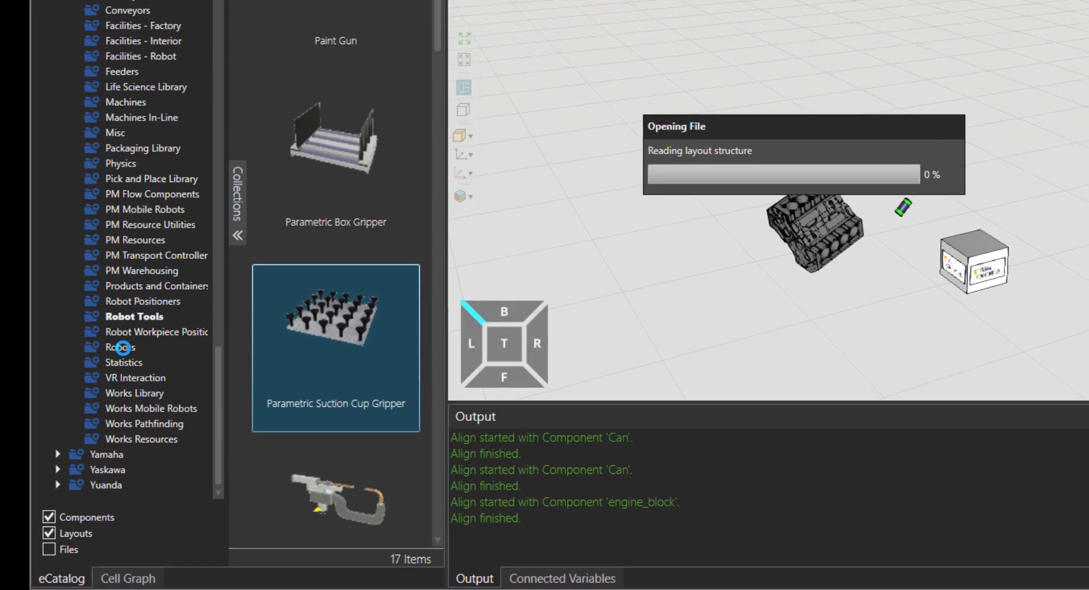
Add the Generic Articulated Robot from the Robots collection to the floor beside the suction cup gripper
click(122, 344)
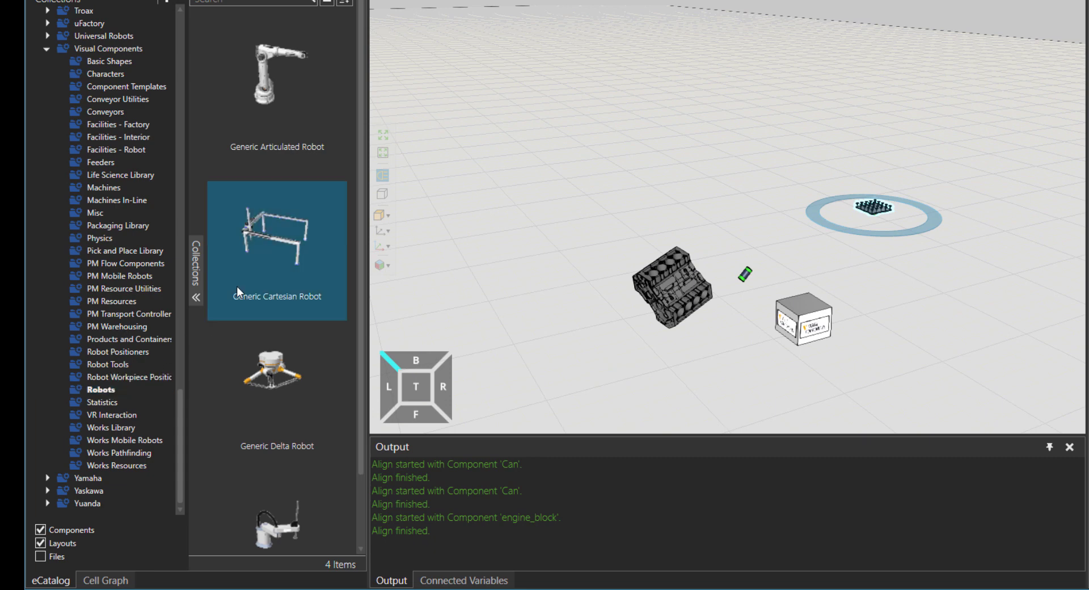
drag(271, 102, 709, 175)
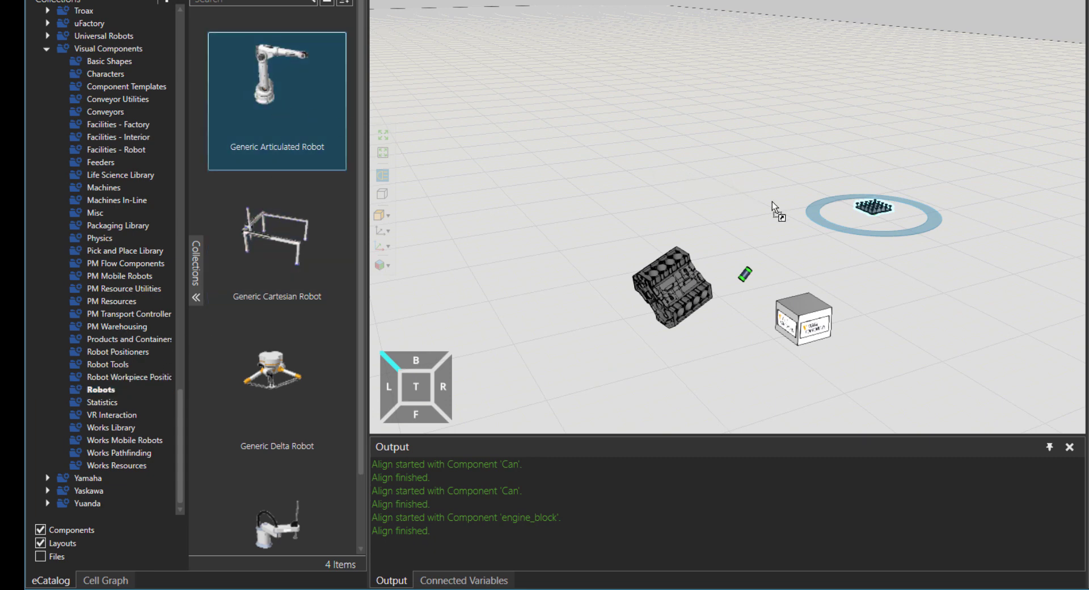
drag(771, 202, 772, 202)
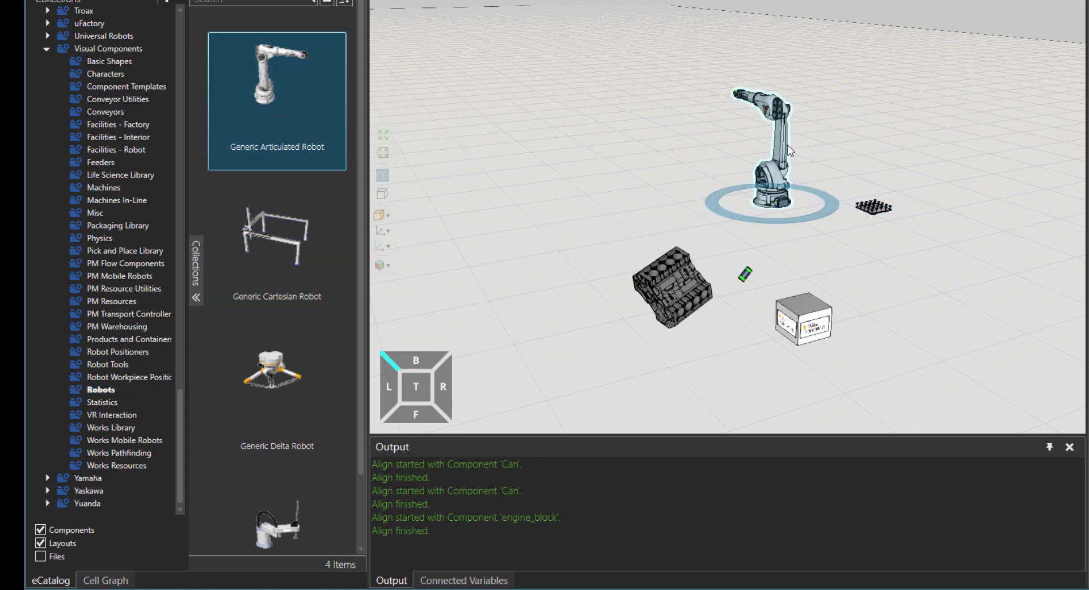
Attach the suction cup gripper to the robot arm's end flange with PnP
scroll(787, 145, up, 2)
ctrl+right_drag(846, 179, 912, 539)
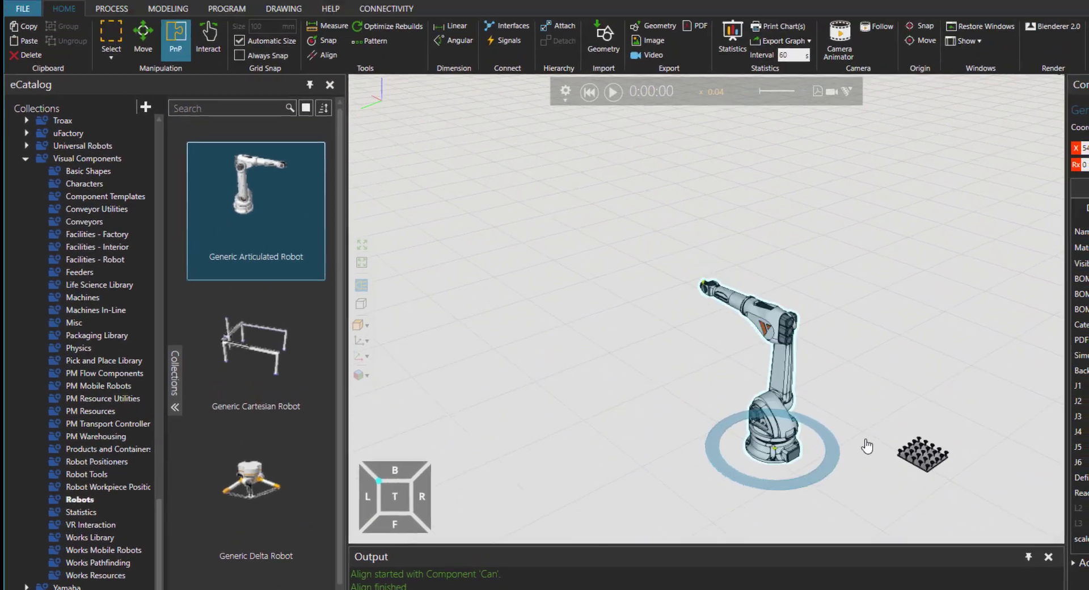
drag(919, 531, 690, 357)
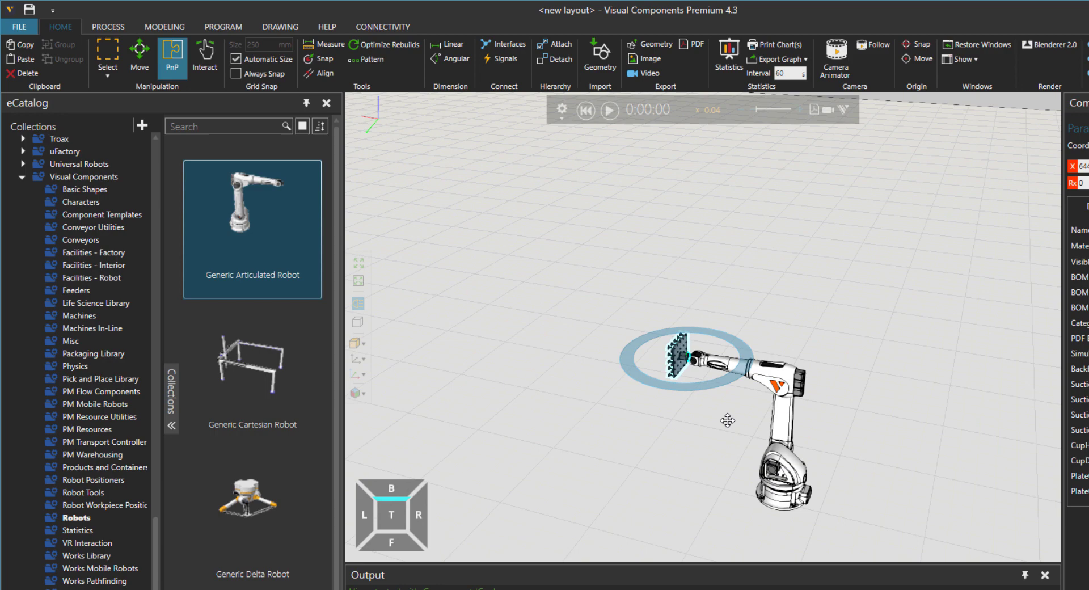
scroll(687, 372, up, 4)
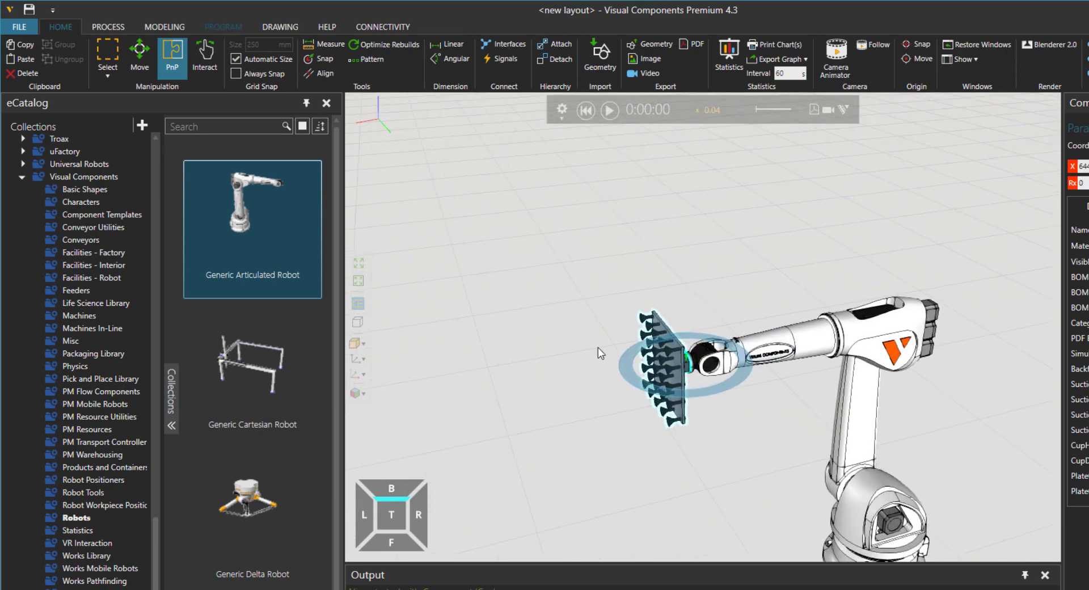
Select the articulated robot for jogging, set TOOL[1] as its active tool, and open that tool's properties
key(ctrl+3)
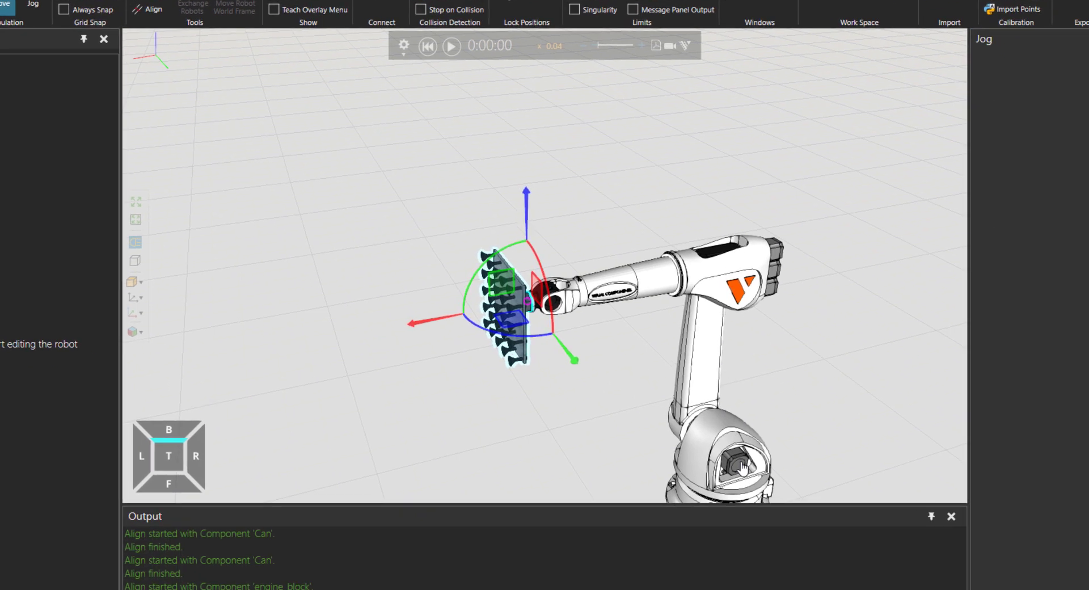
click(837, 542)
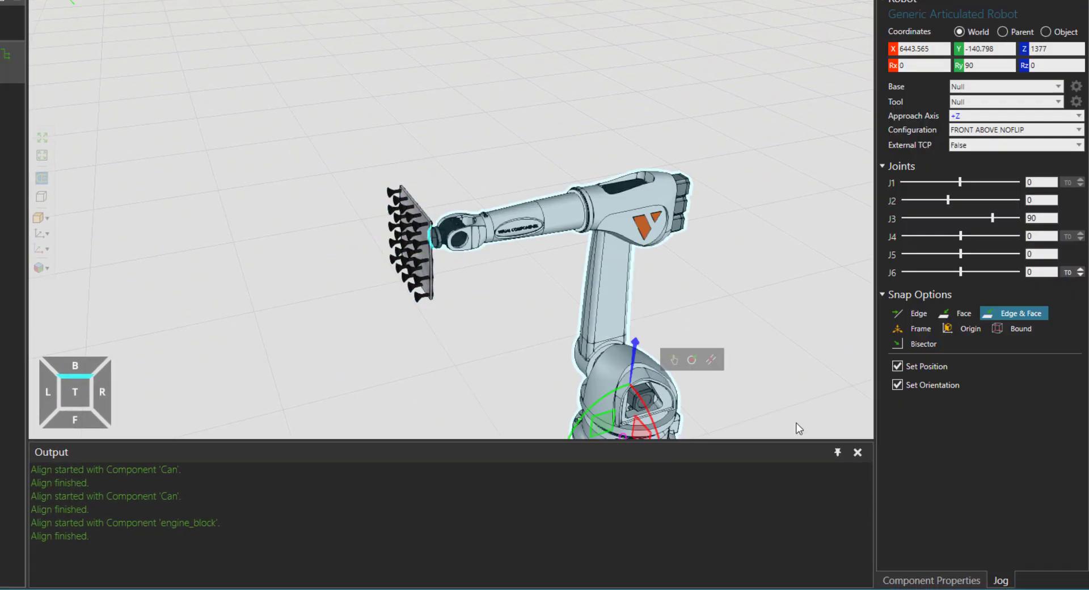
middle_drag(734, 357, 839, 223)
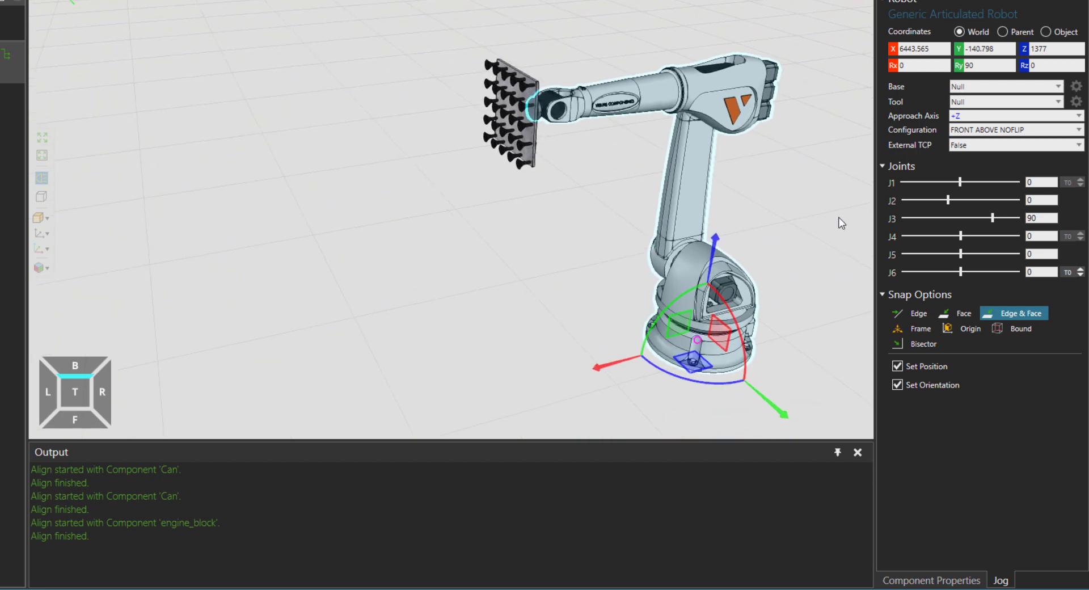
click(1036, 105)
click(1001, 126)
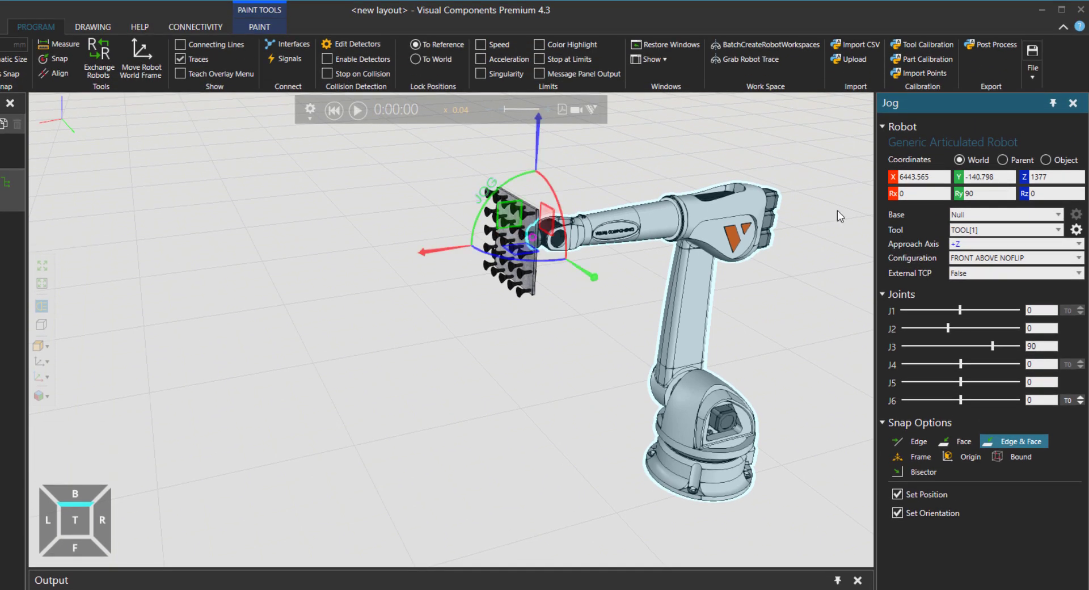
click(1075, 231)
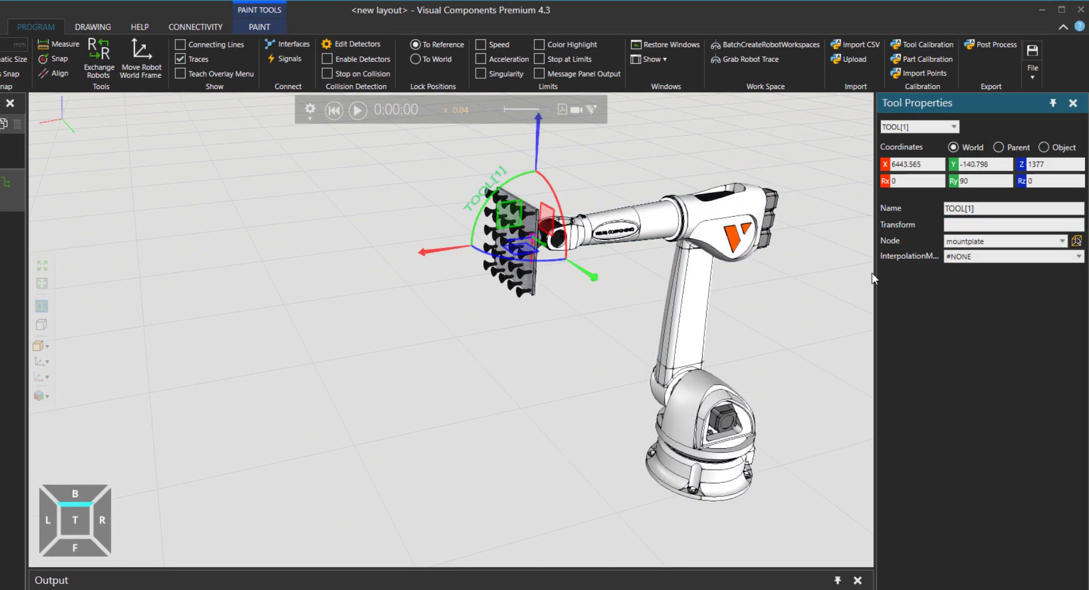
Snap the TOOL[1] frame to the rim of the gripper's centre suction cup using 1 Point mode with Edge & Face
click(59, 59)
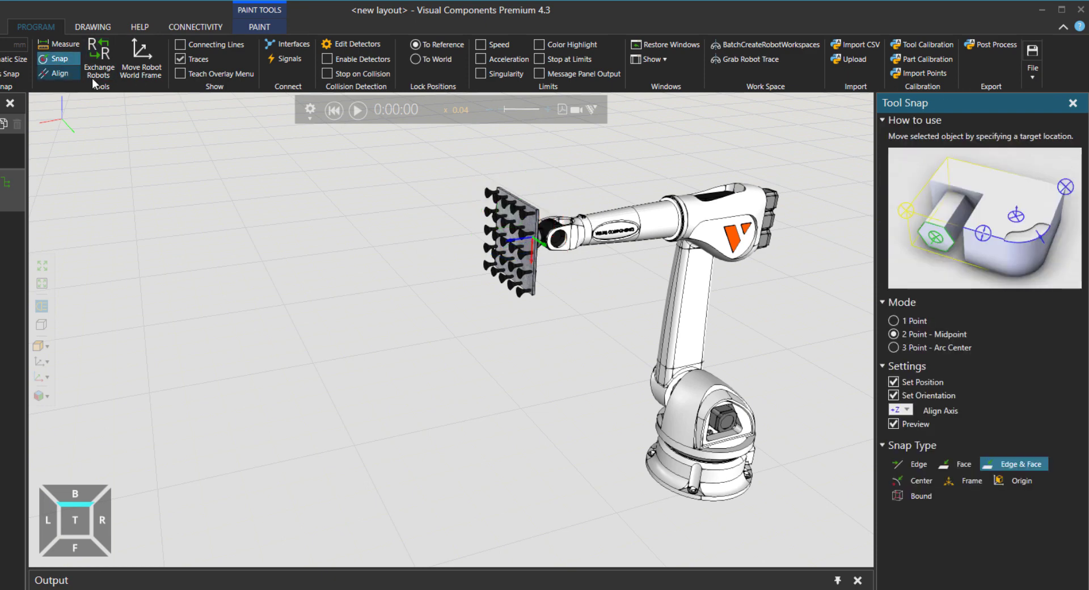
scroll(498, 244, up, 3)
scroll(498, 243, up, 5)
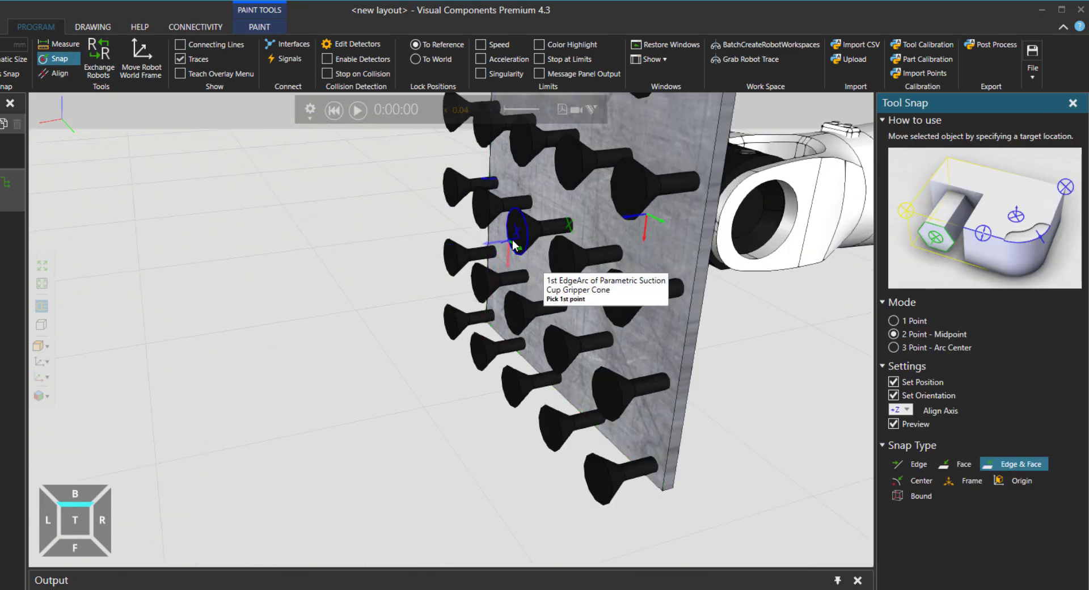
click(615, 304)
scroll(636, 308, down, 5)
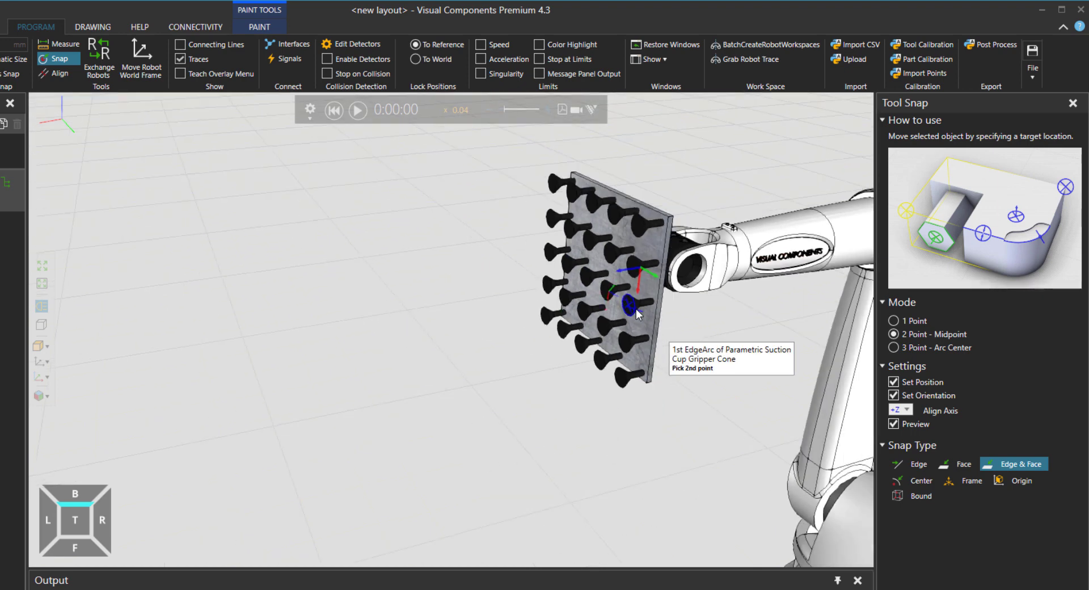
click(894, 320)
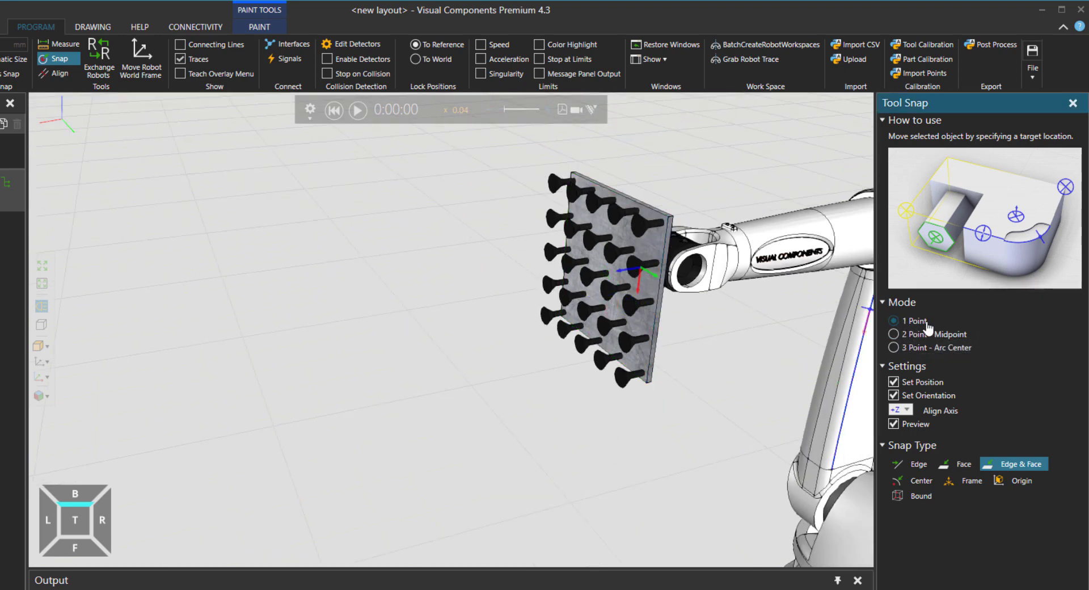
scroll(587, 275, up, 5)
click(583, 280)
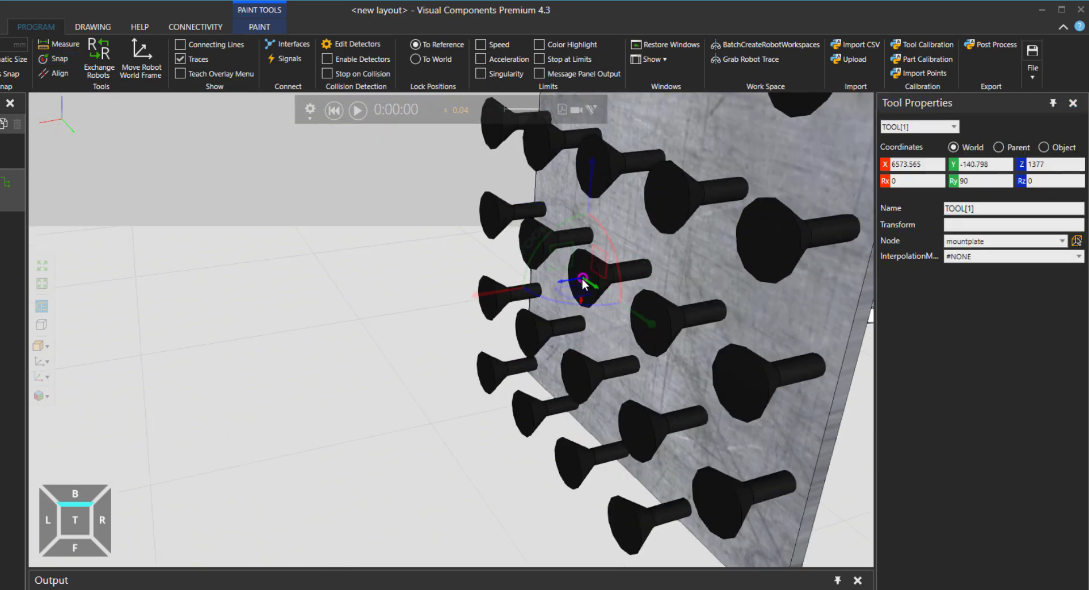
scroll(585, 281, down, 5)
right_drag(838, 532, 502, 390)
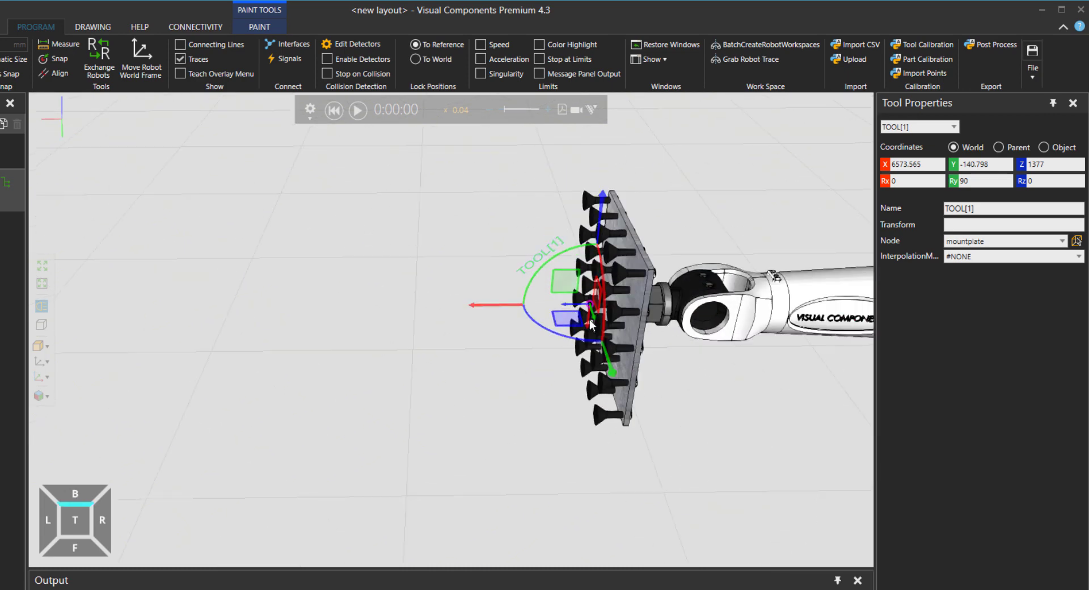
right_drag(675, 347, 671, 389)
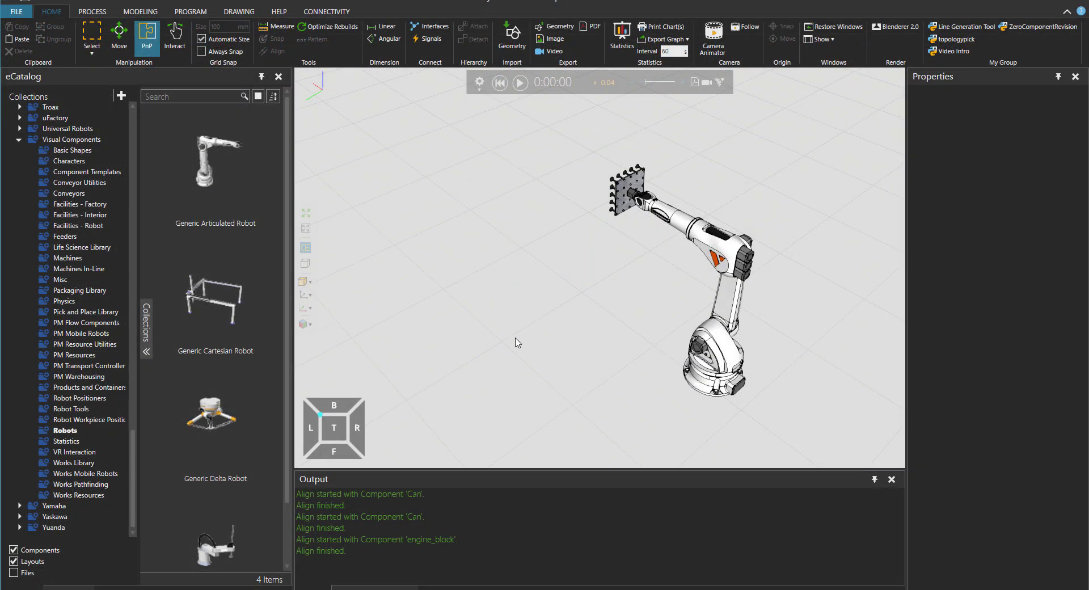
Add the Workpiece Positioner from the Robot Workpiece Positioners collection to open floor near the robot
click(90, 420)
scroll(270, 406, down, 2)
scroll(271, 404, down, 3)
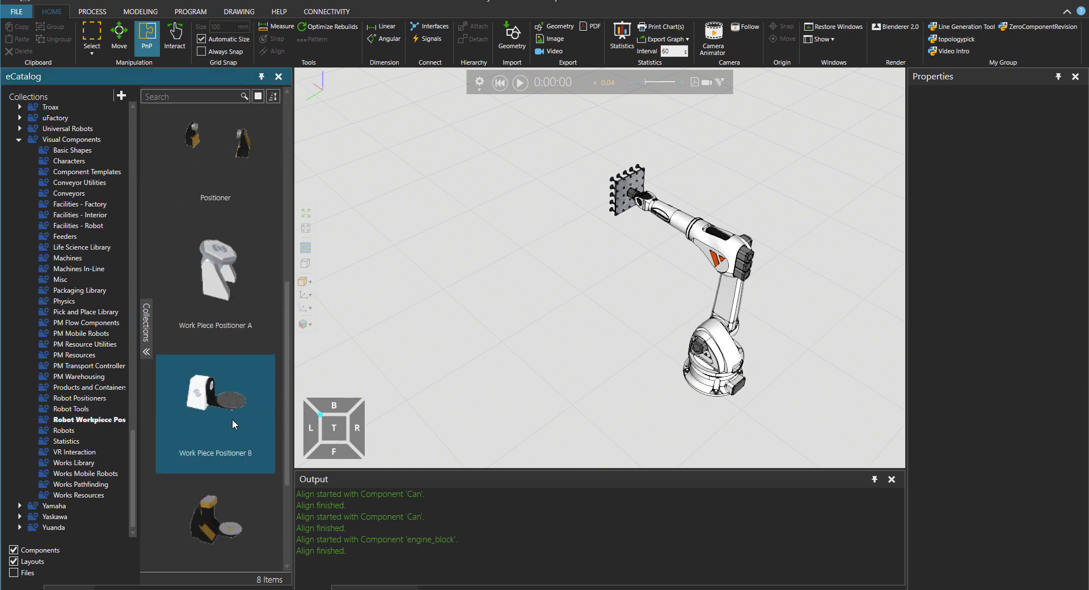
drag(212, 502, 423, 322)
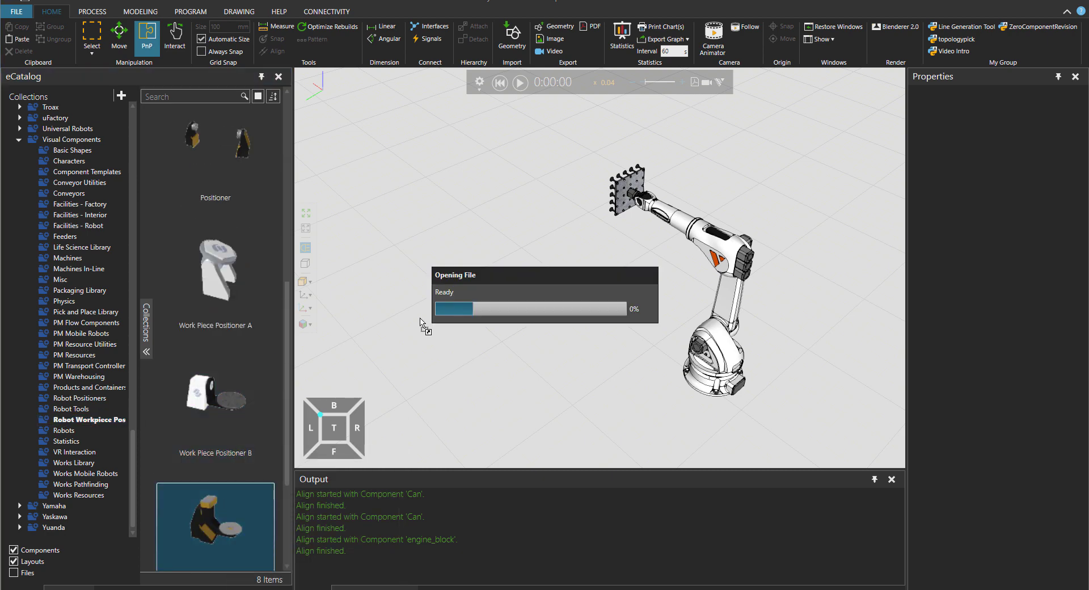
right_drag(424, 308, 572, 285)
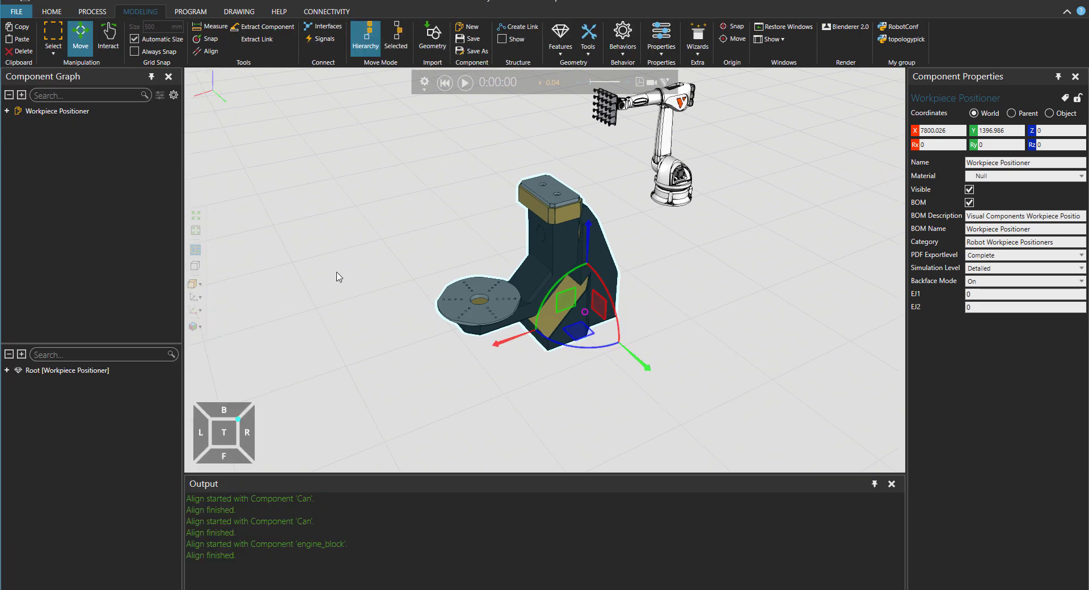
Move the positioner's round plate geometry to about X 8727, Y -3072, and snap it back to the positioner's origin in 1 Point mode
click(458, 291)
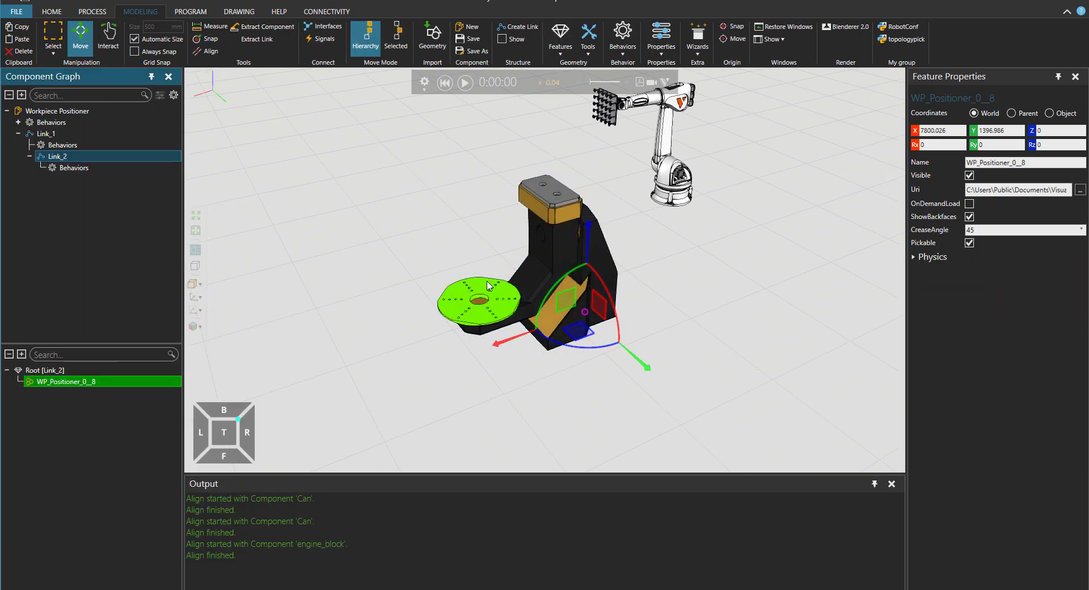
drag(584, 340, 326, 174)
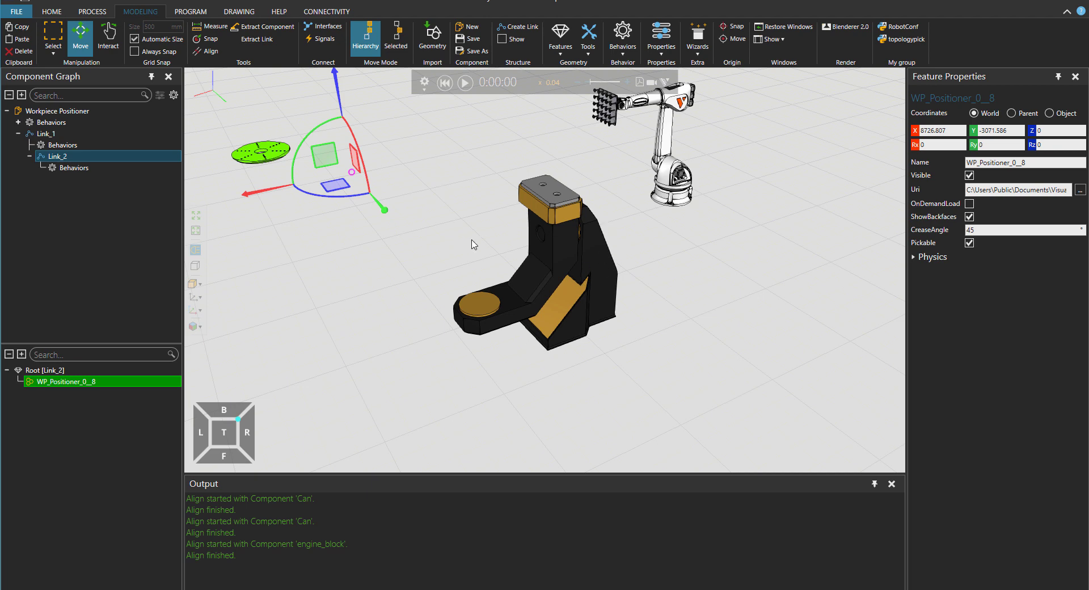
click(209, 38)
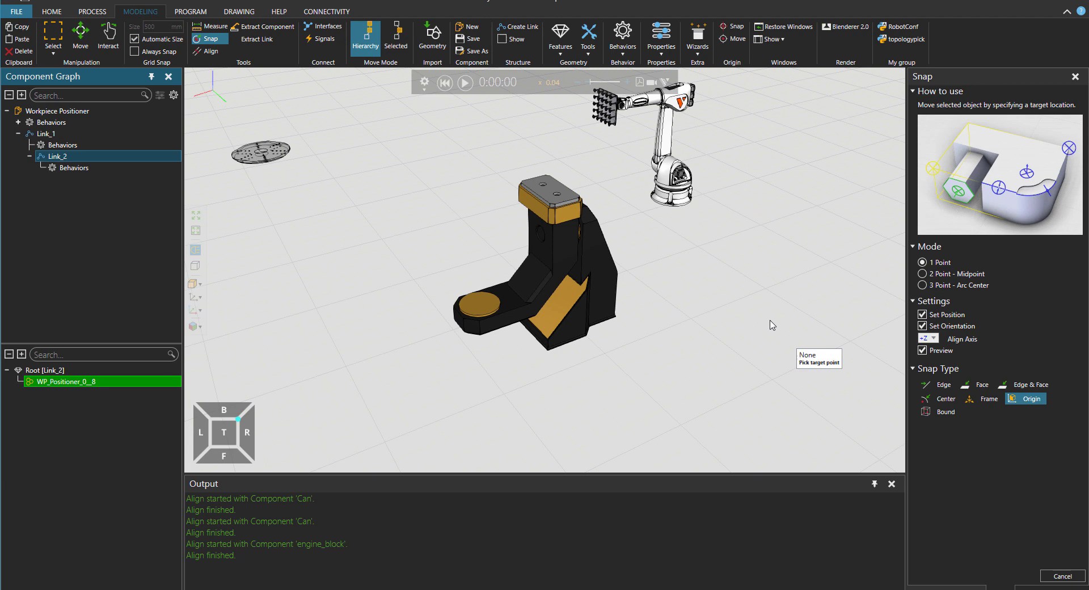
click(1028, 398)
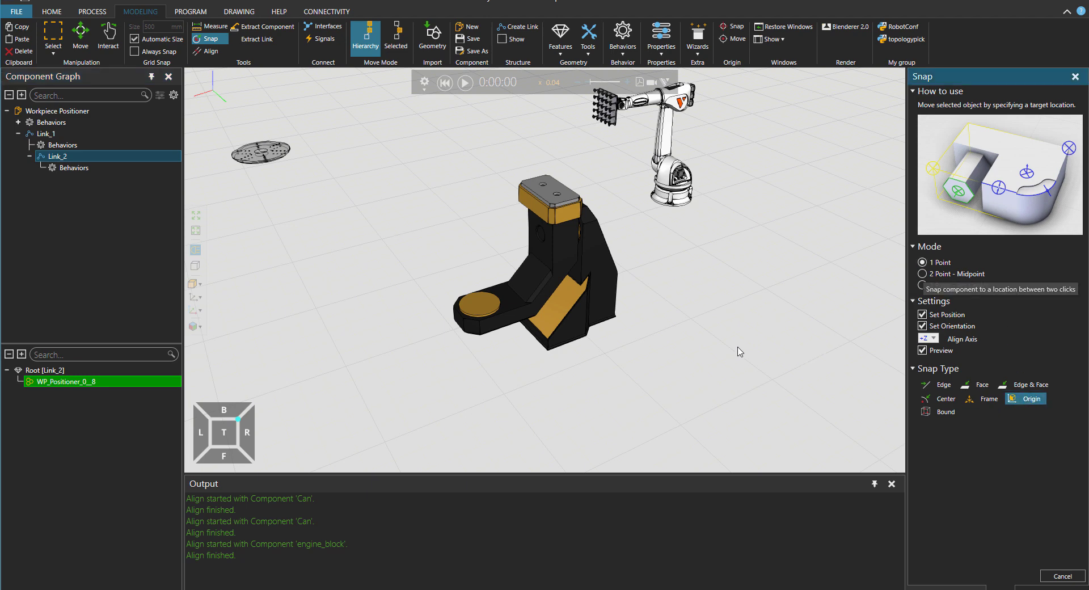
click(604, 275)
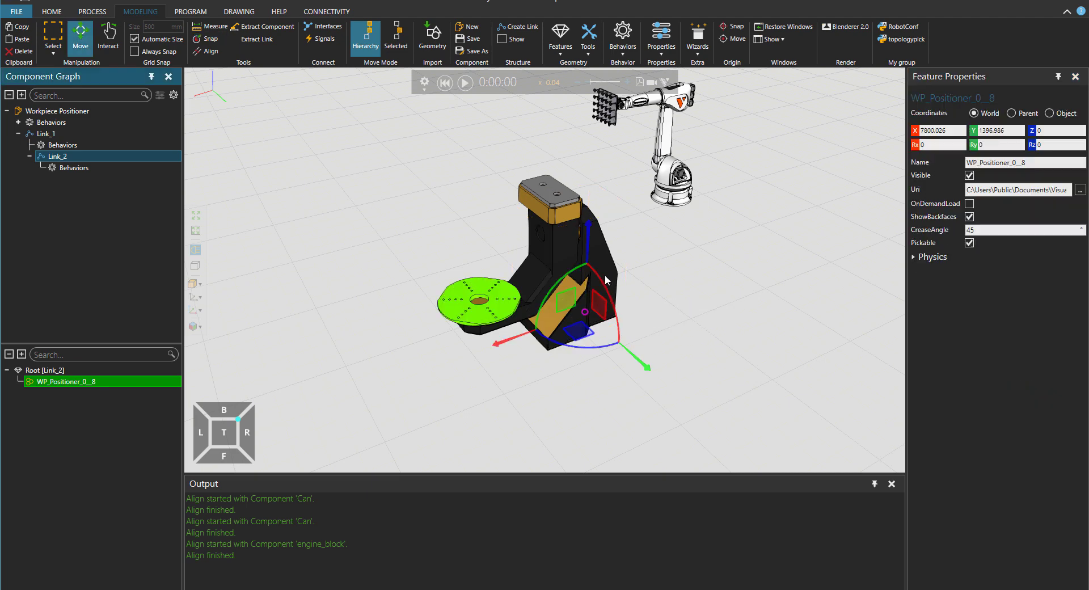